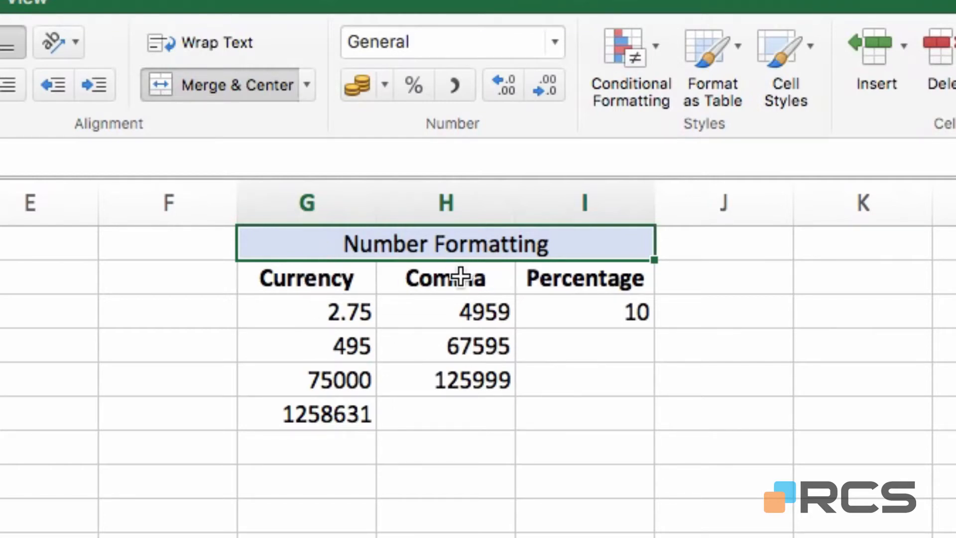
# Apply the pound accounting format to cell G3 and the Currency format to cell G4.
pyautogui.click(323, 311)
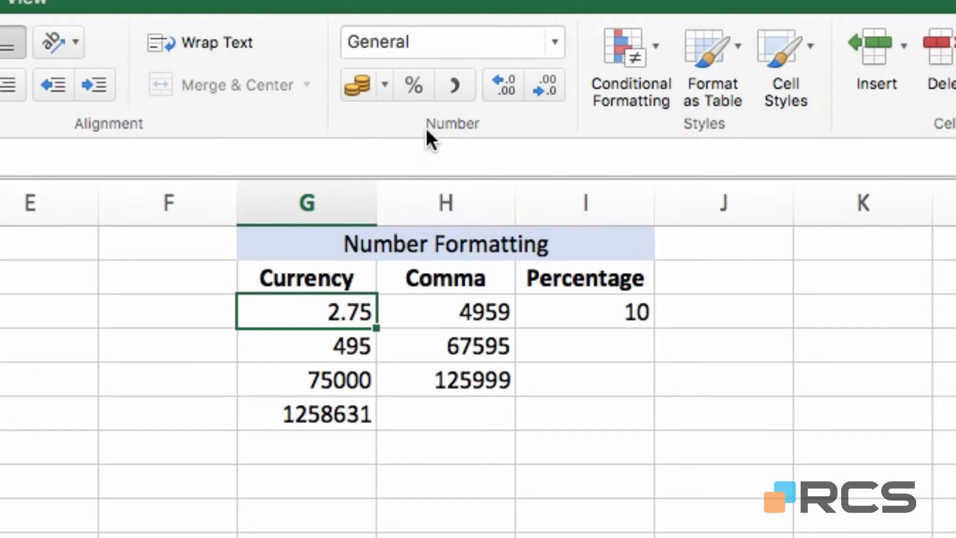
pyautogui.click(363, 86)
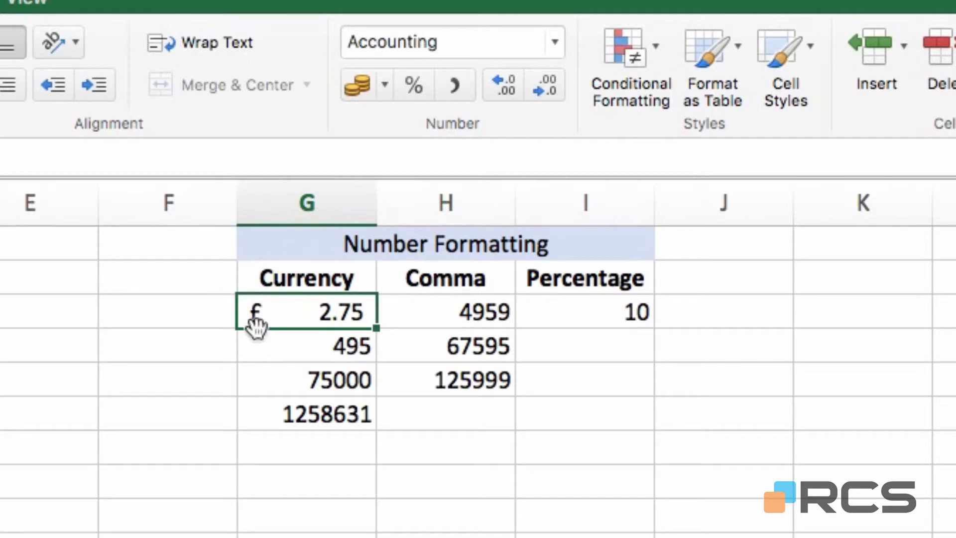
pyautogui.click(304, 347)
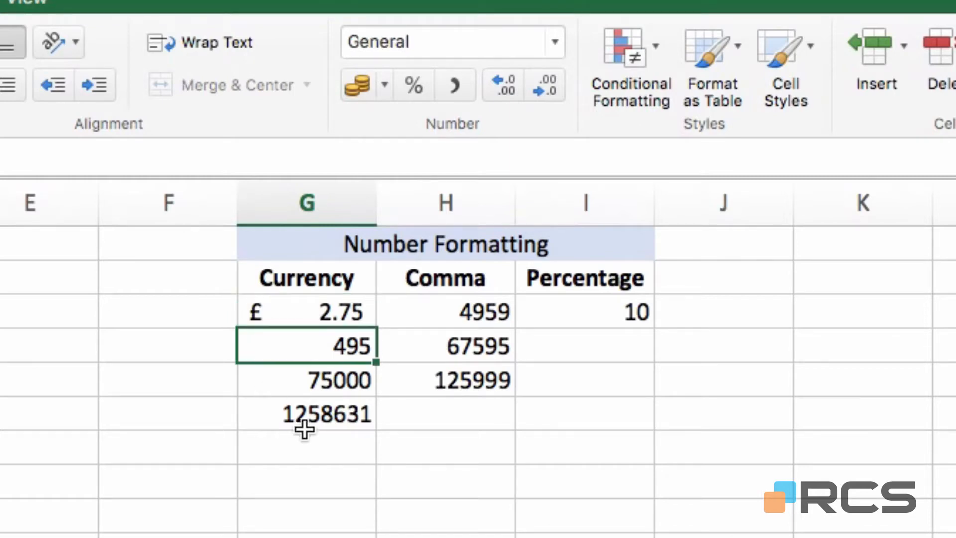
pyautogui.click(555, 41)
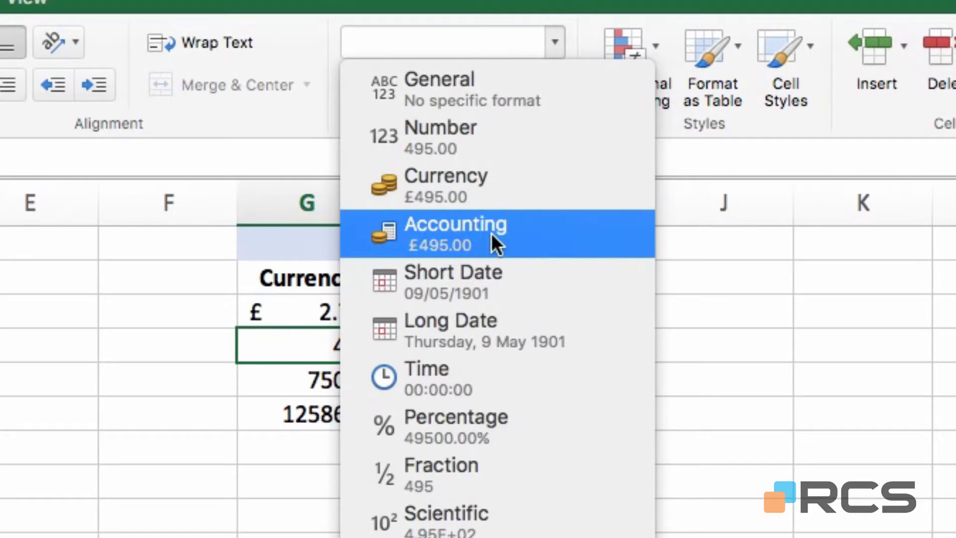
pyautogui.click(541, 186)
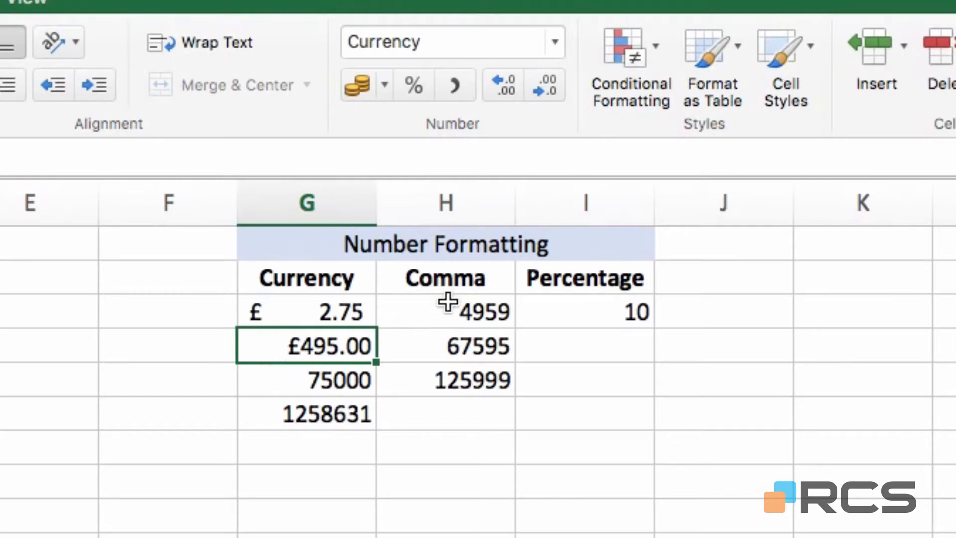
pyautogui.click(551, 44)
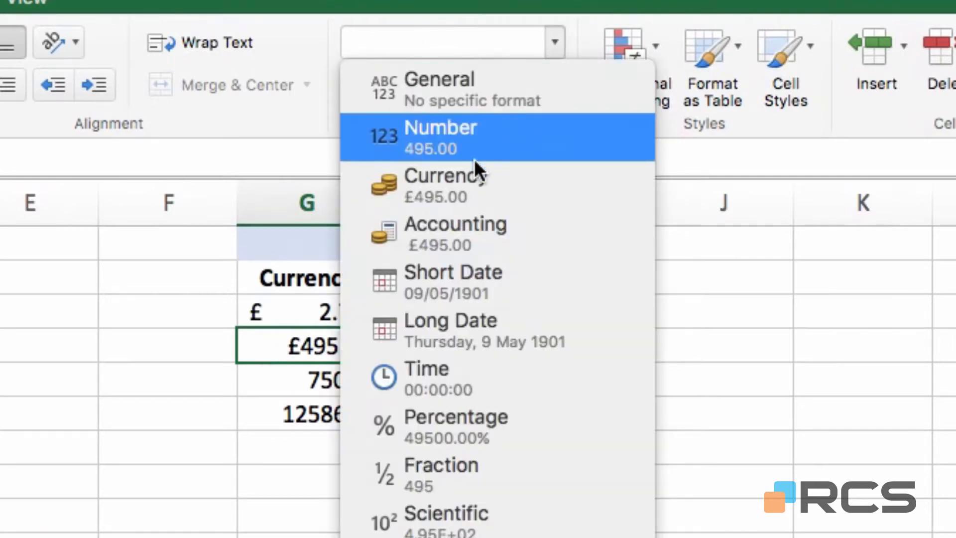
pyautogui.click(553, 174)
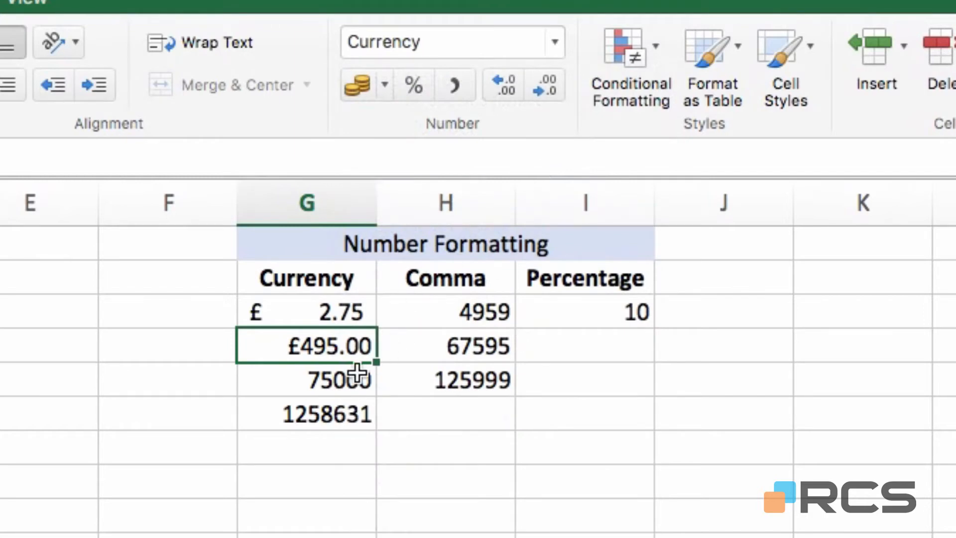
# Format cell G5 as Currency with the £ symbol and 0 decimal places using the full Format Cells options.
pyautogui.click(340, 379)
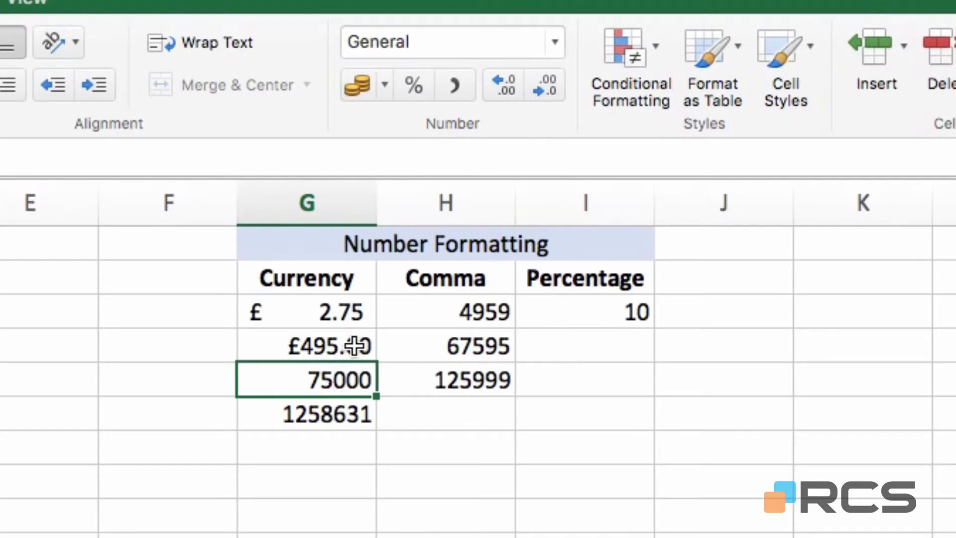
pyautogui.click(531, 42)
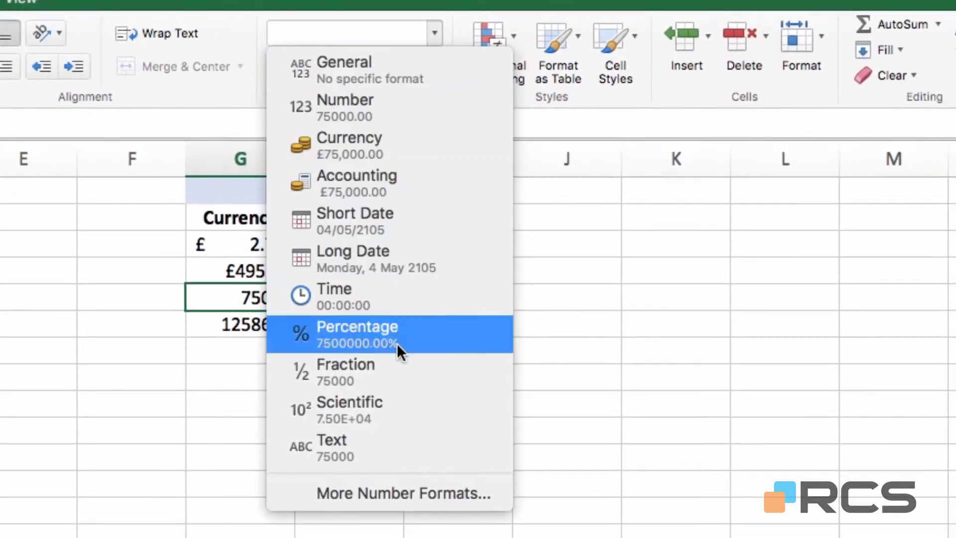
pyautogui.click(371, 491)
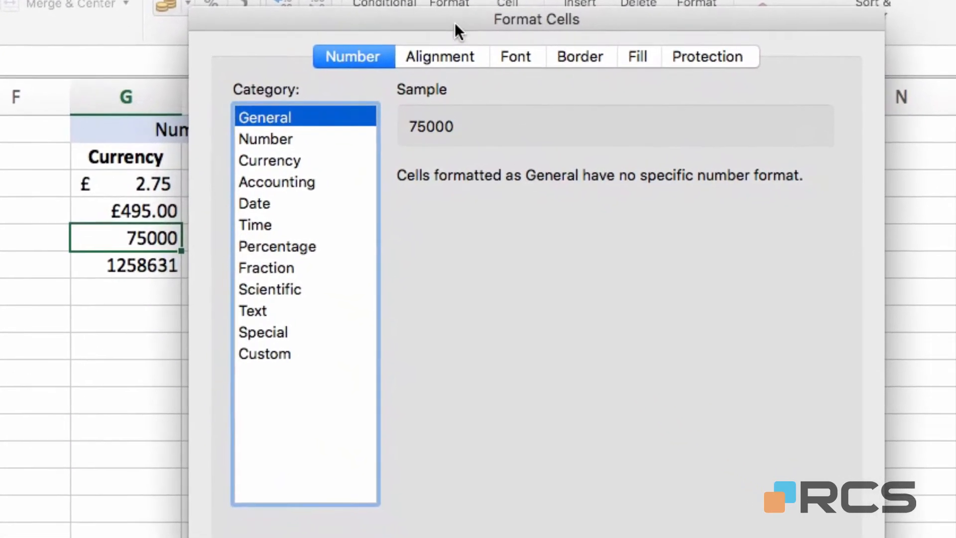
pyautogui.click(272, 161)
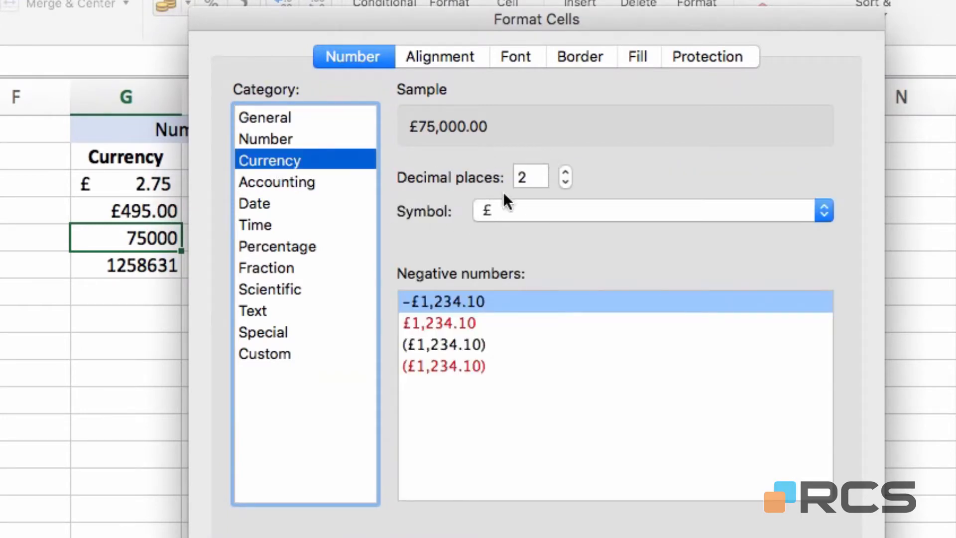
pyautogui.click(566, 169)
pyautogui.click(566, 169)
pyautogui.click(564, 177)
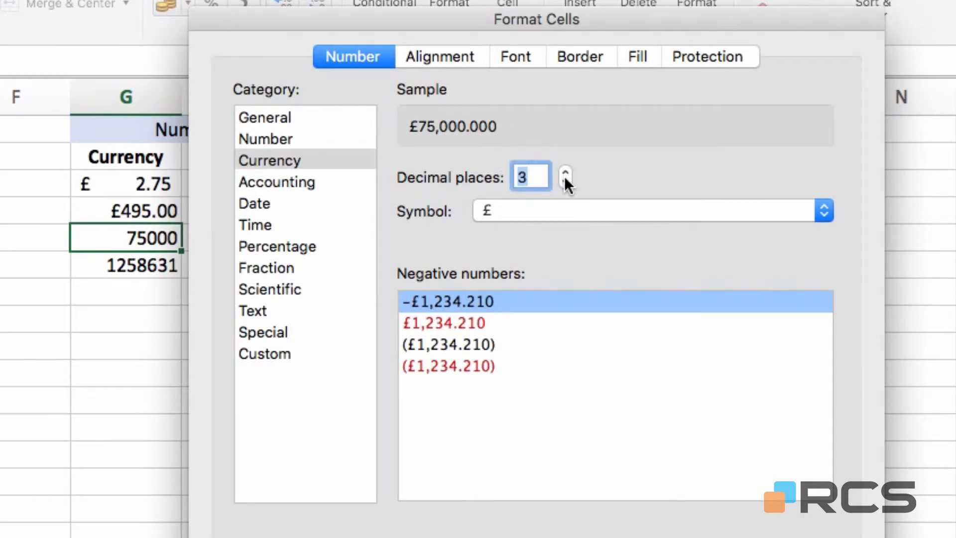
pyautogui.click(563, 177)
pyautogui.click(564, 177)
pyautogui.click(563, 177)
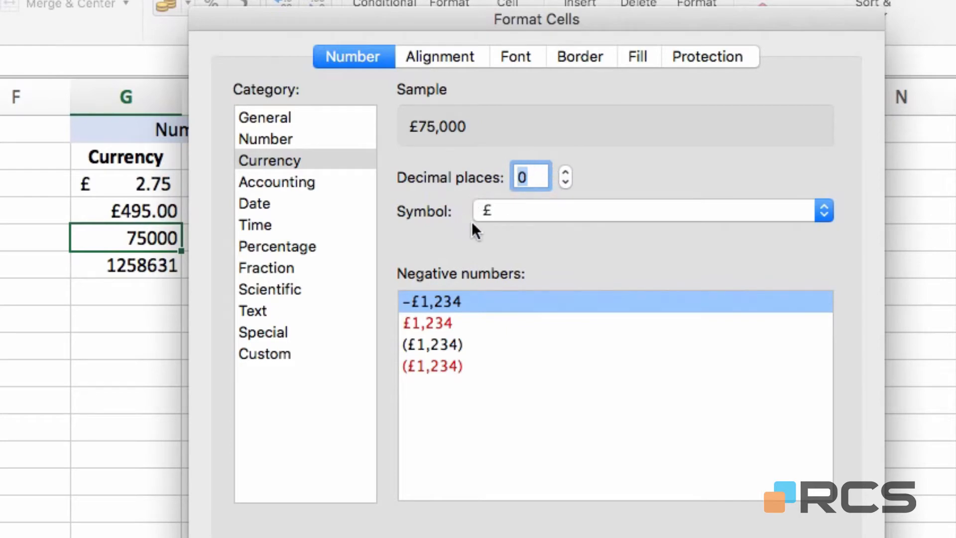
pyautogui.click(823, 212)
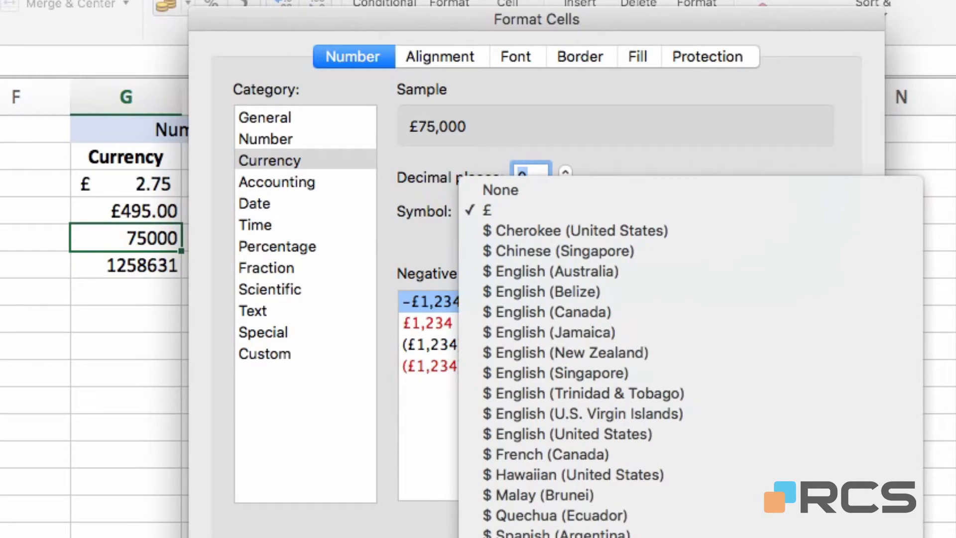
pyautogui.click(504, 210)
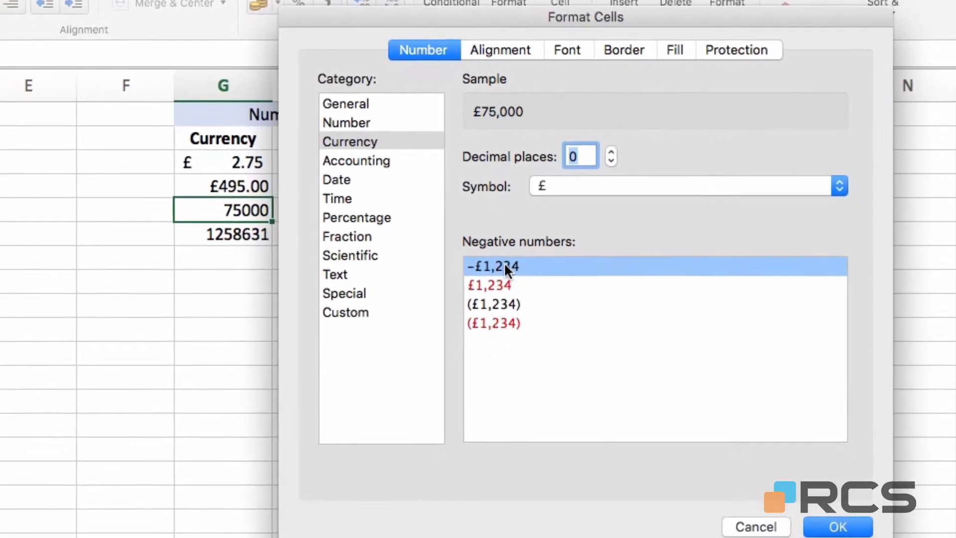
pyautogui.click(822, 513)
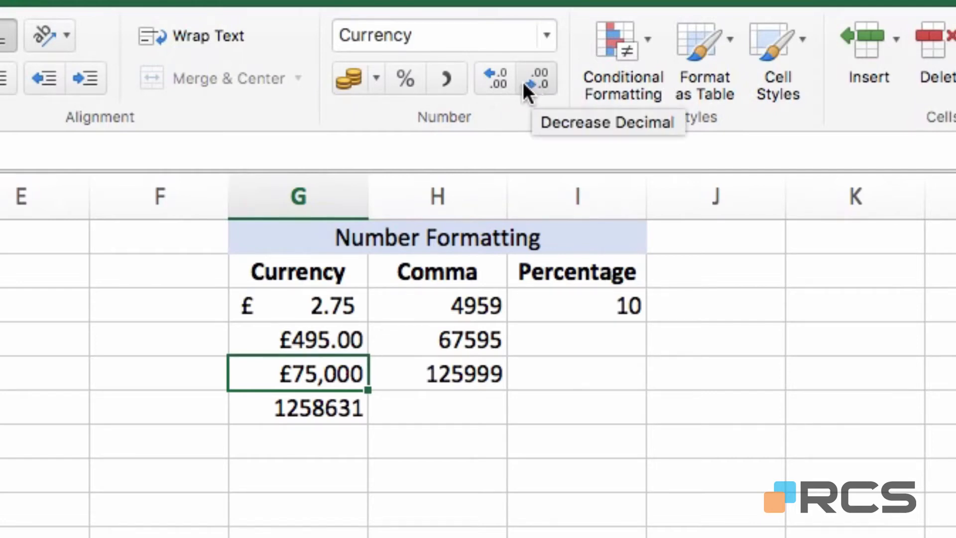
# Increase the decimals of cell G5 to two places and reduce them back to none.
pyautogui.click(494, 78)
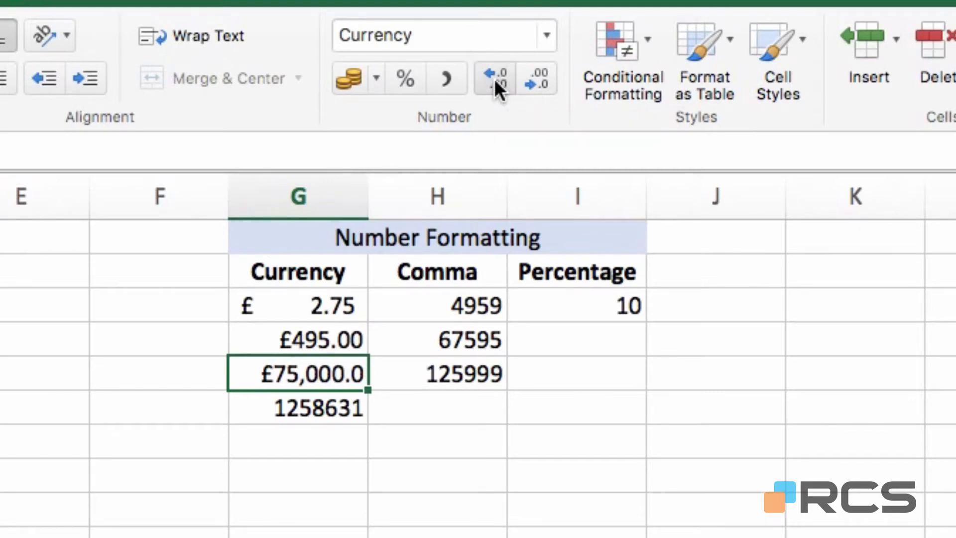
pyautogui.click(494, 79)
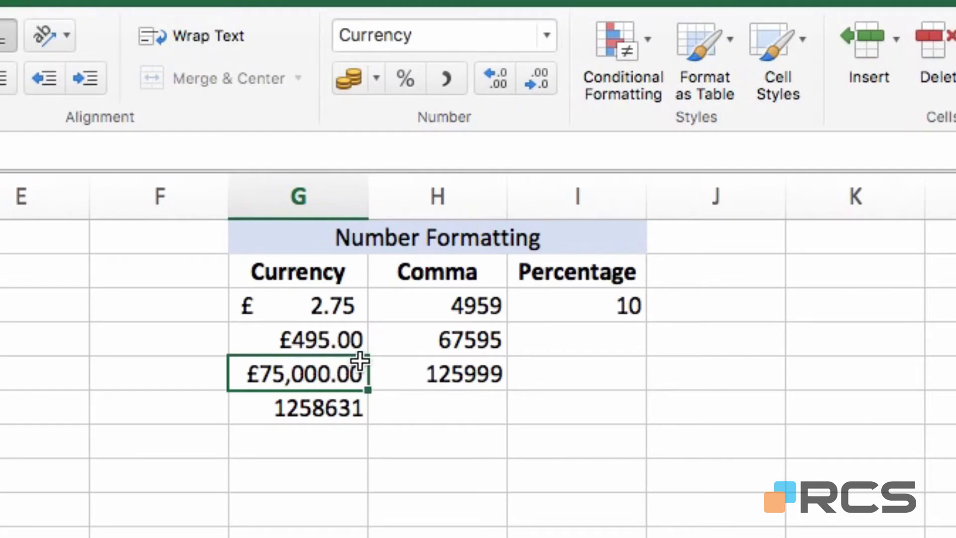
pyautogui.click(535, 79)
pyautogui.click(536, 80)
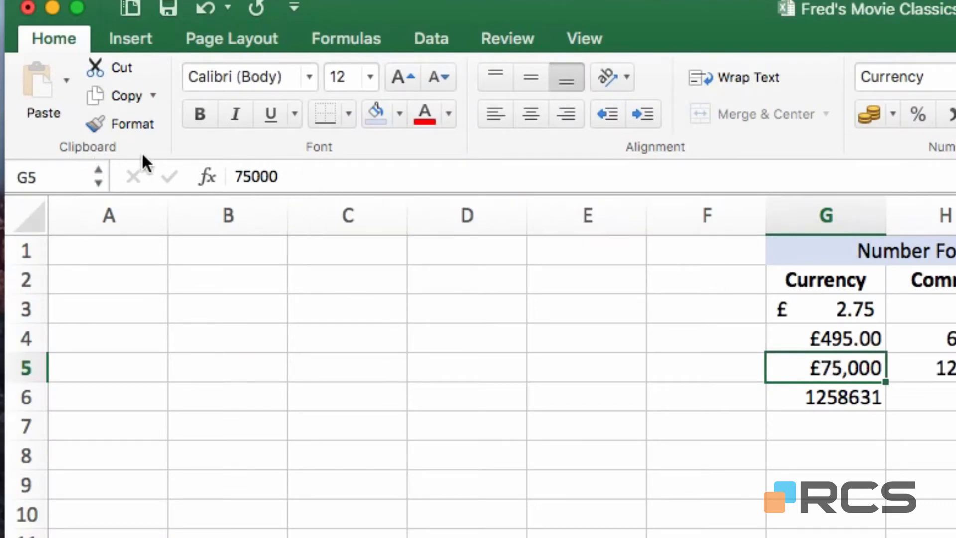
# Copy the formatting of cell G5 onto G6 and apply the comma style to cell H3.
pyautogui.click(135, 124)
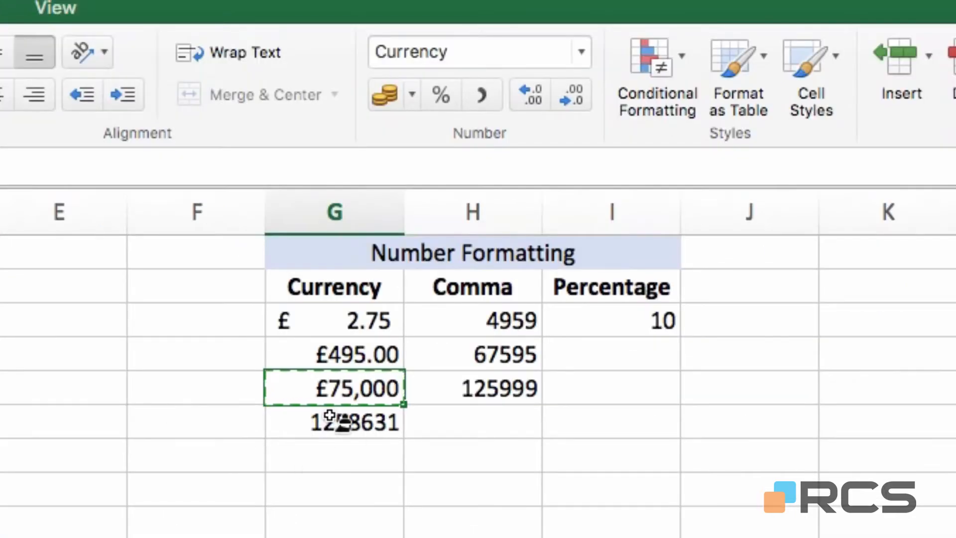
pyautogui.click(329, 420)
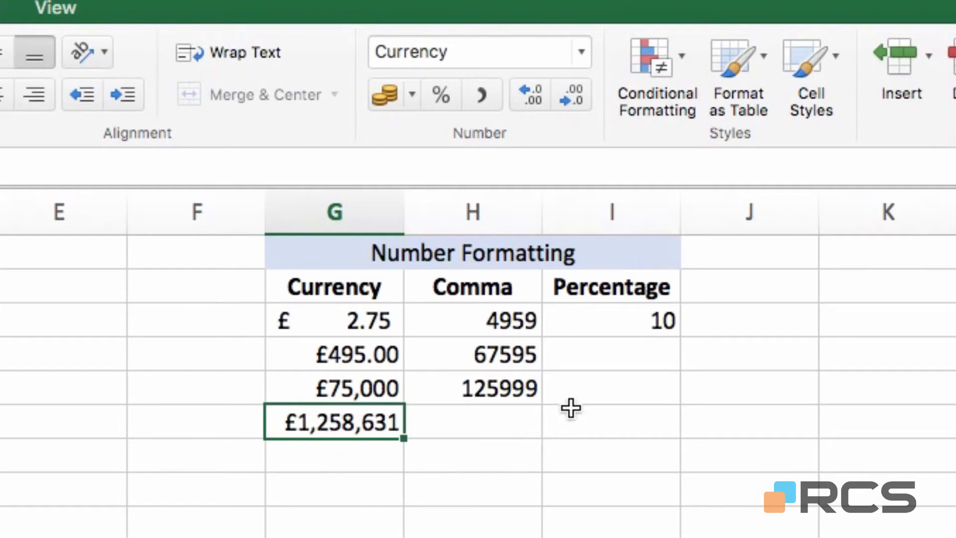
pyautogui.click(489, 323)
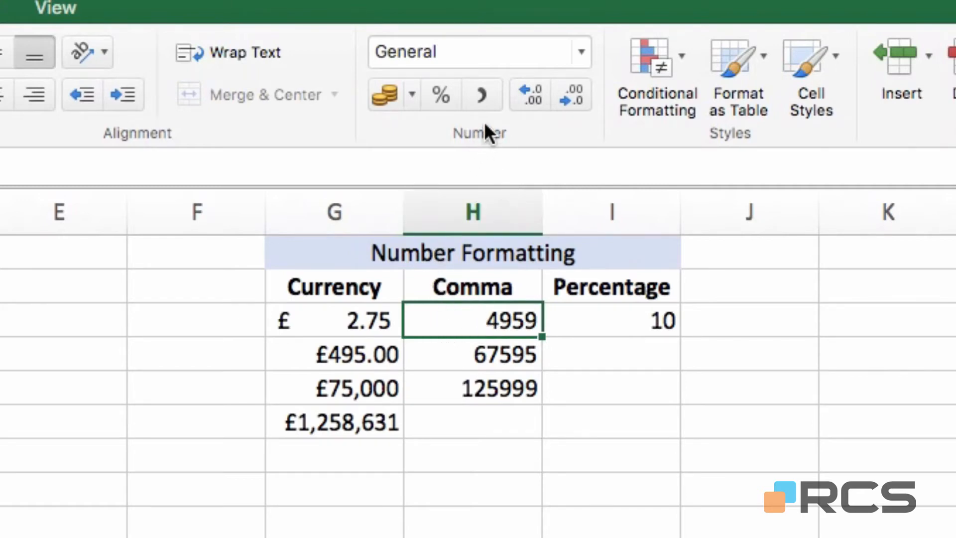
pyautogui.click(485, 96)
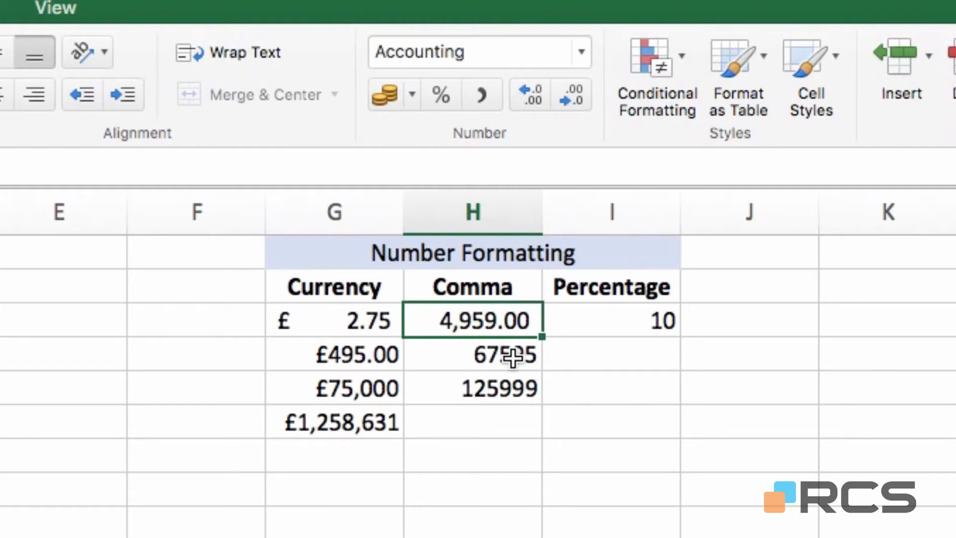
# Format cells H4:H5 as Number with 0 decimal places and the 1000 separator.
pyautogui.click(498, 355)
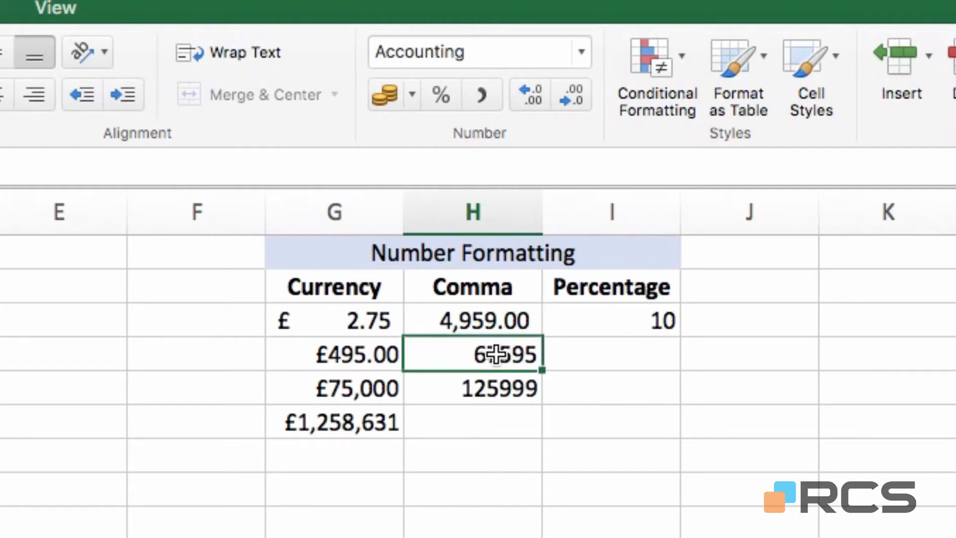
pyautogui.moveTo(494, 370); pyautogui.dragTo(495, 381)
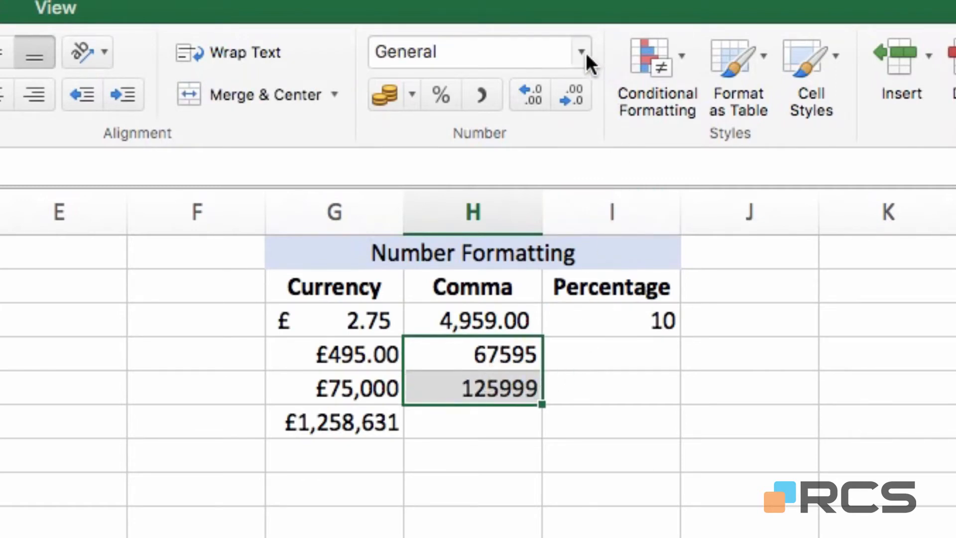
pyautogui.click(582, 52)
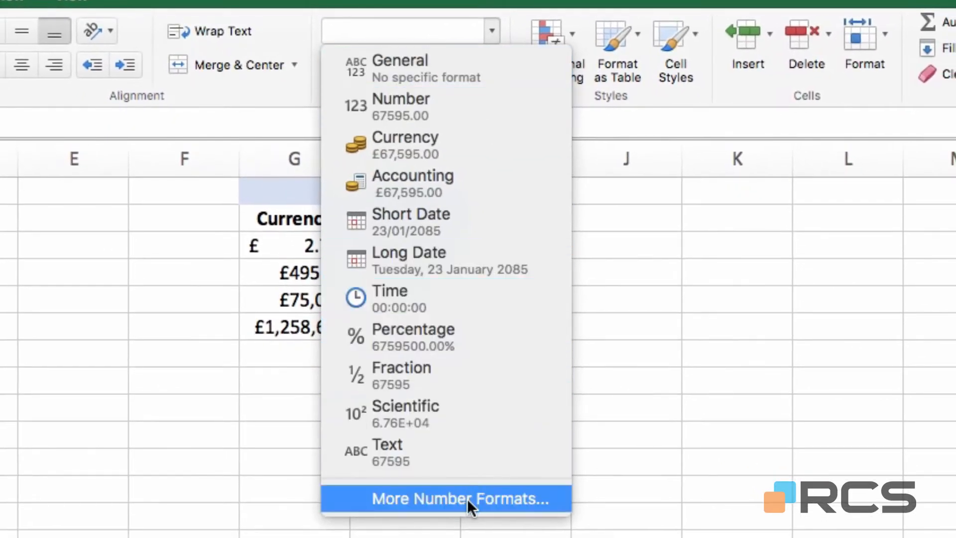
pyautogui.click(466, 498)
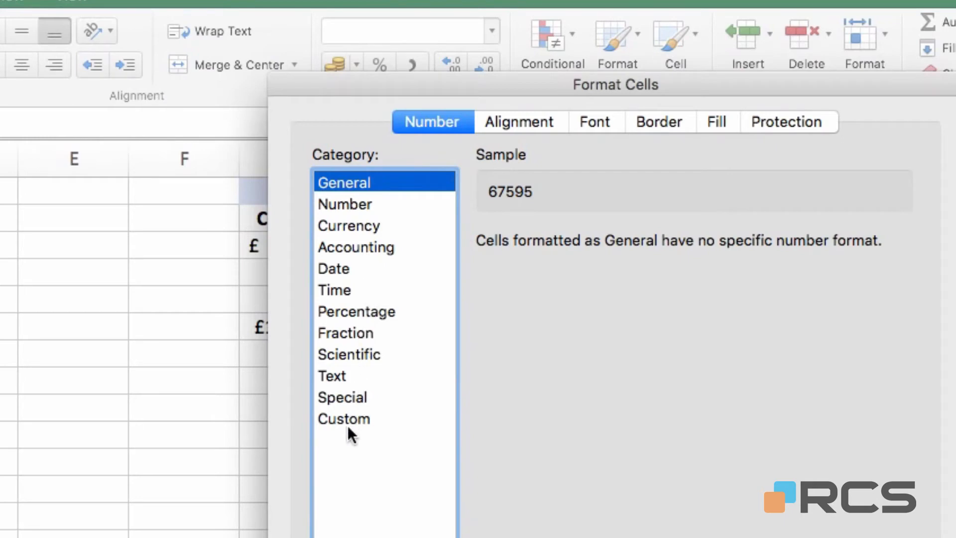
pyautogui.click(345, 204)
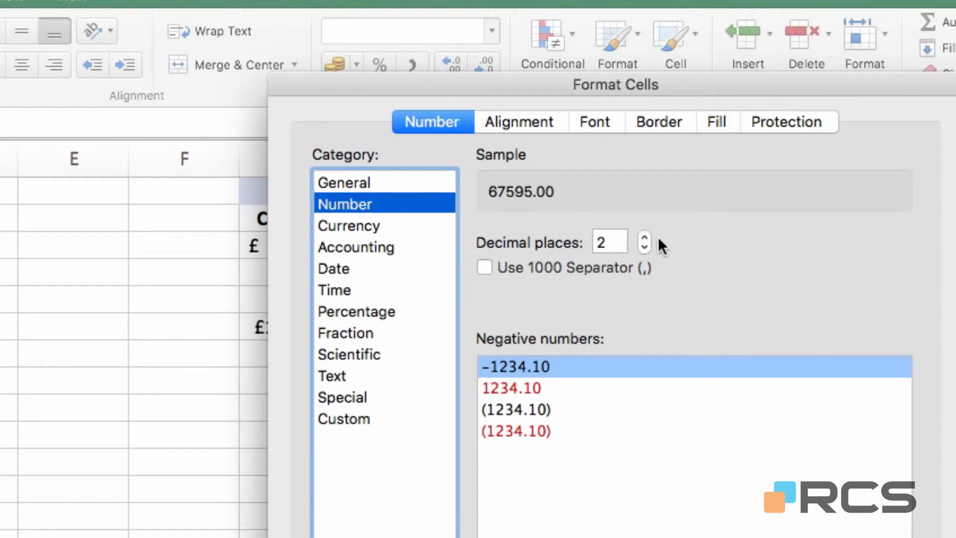
pyautogui.click(643, 245)
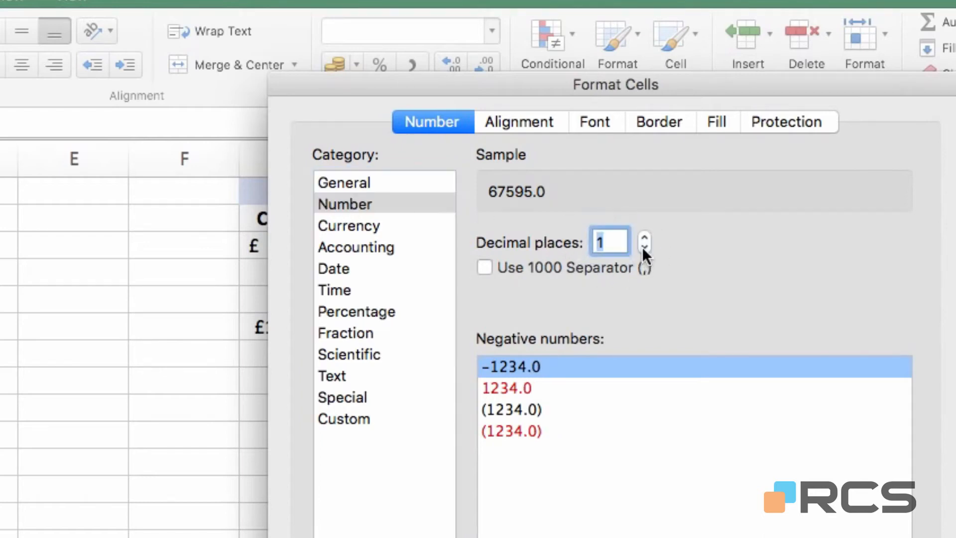
pyautogui.click(644, 246)
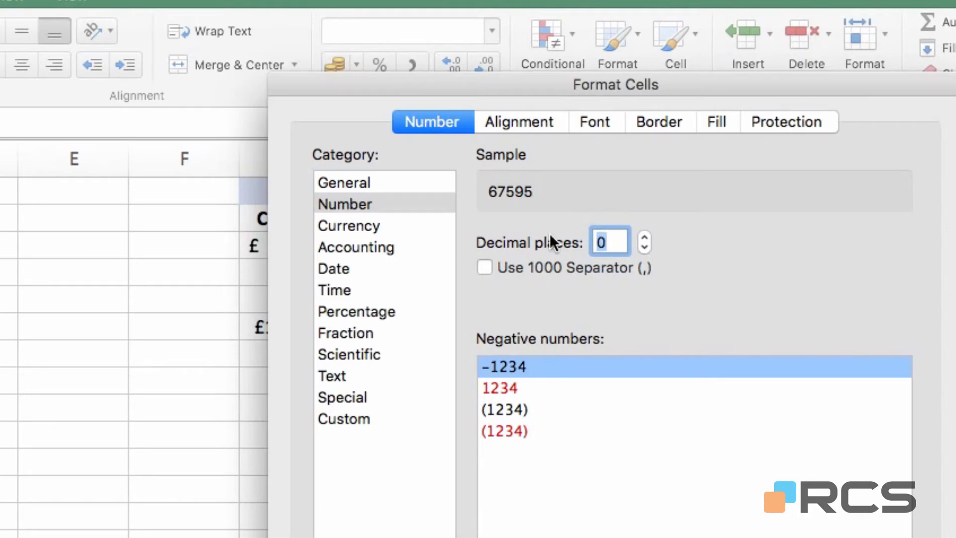
pyautogui.click(484, 268)
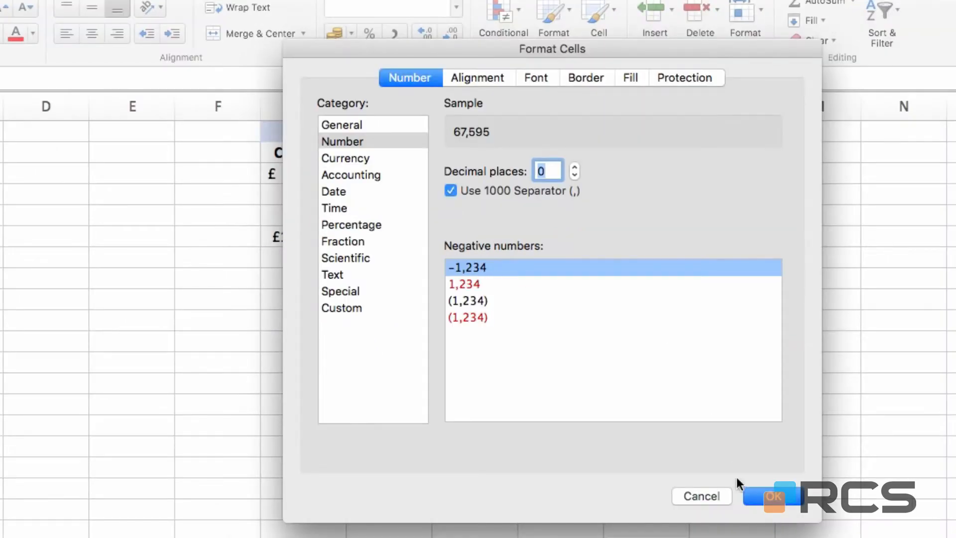
pyautogui.click(756, 497)
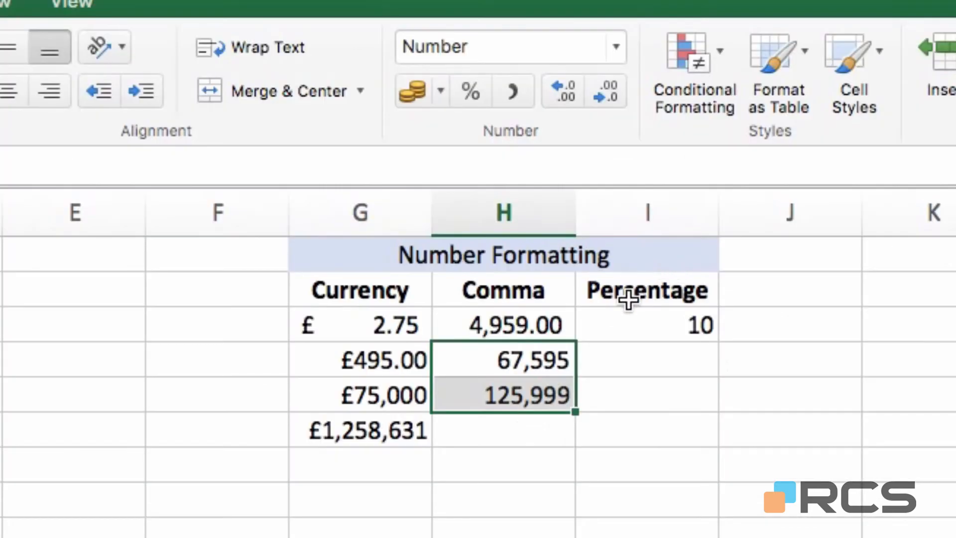
# Apply the percent style to cell I3 in the Percentage column.
pyautogui.click(673, 321)
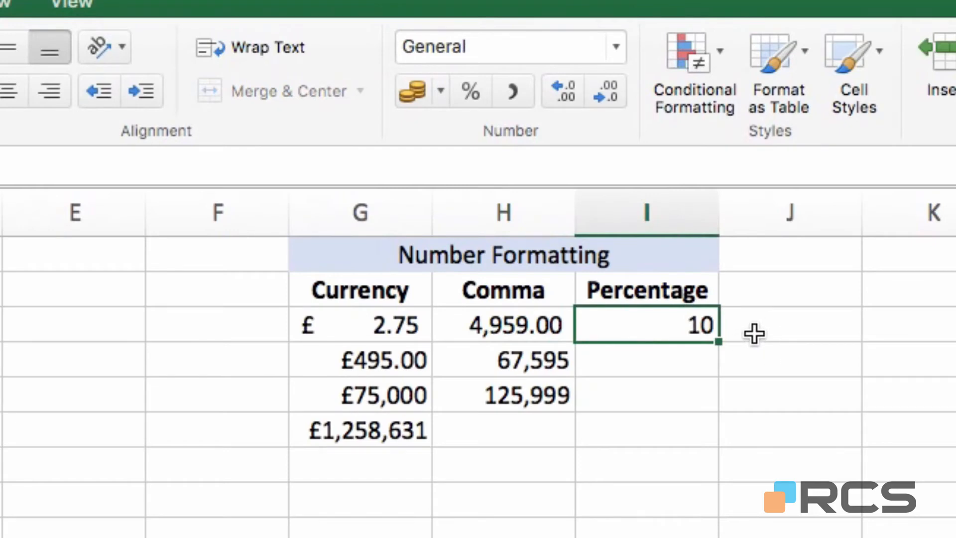
pyautogui.click(471, 93)
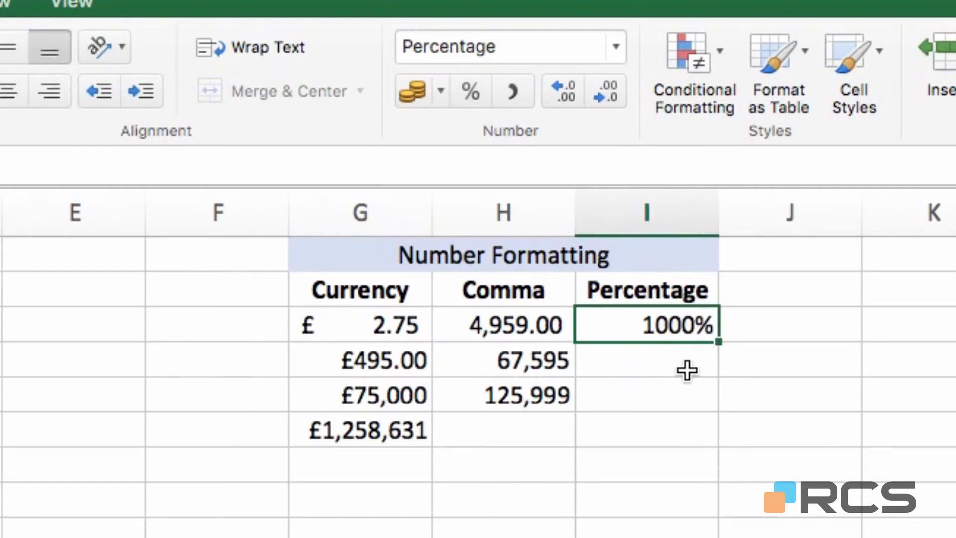
# Enter 1 in cell I4 of the Percentage column and apply the percent style to it.
pyautogui.click(653, 363)
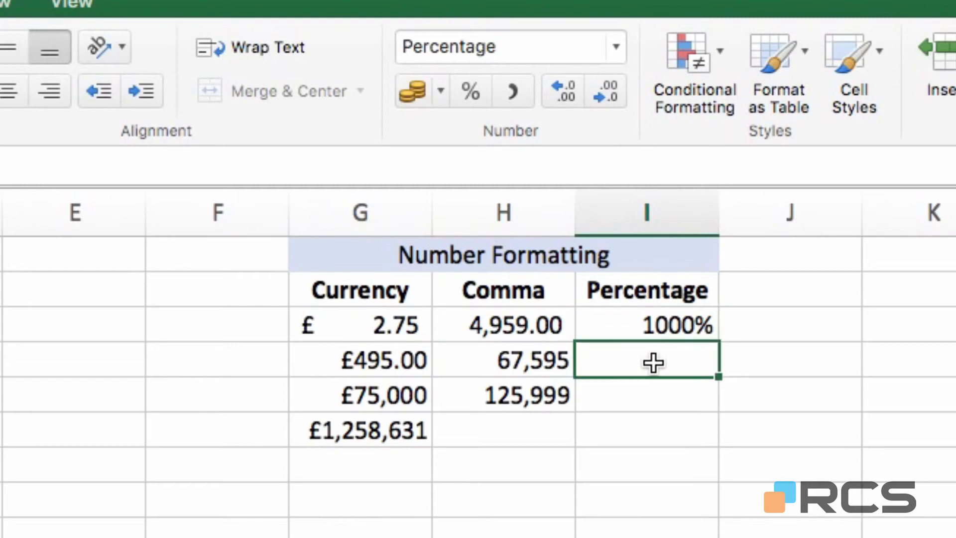
pyautogui.write('1')
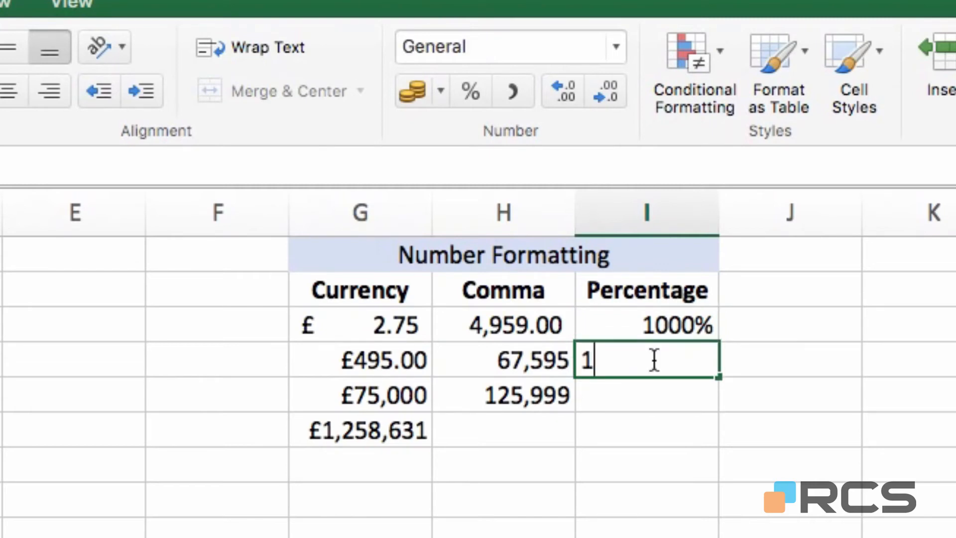
pyautogui.press('Return')
pyautogui.click(630, 353)
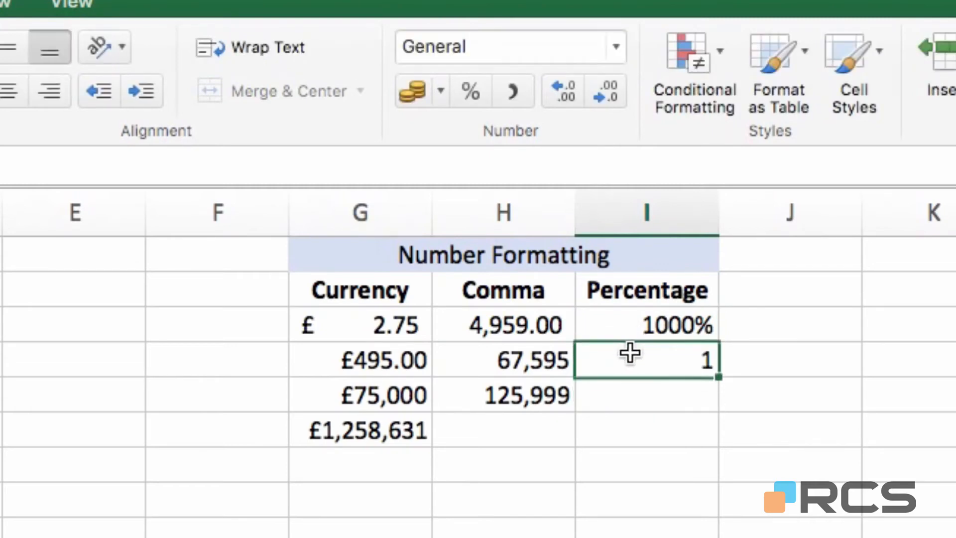
pyautogui.click(470, 92)
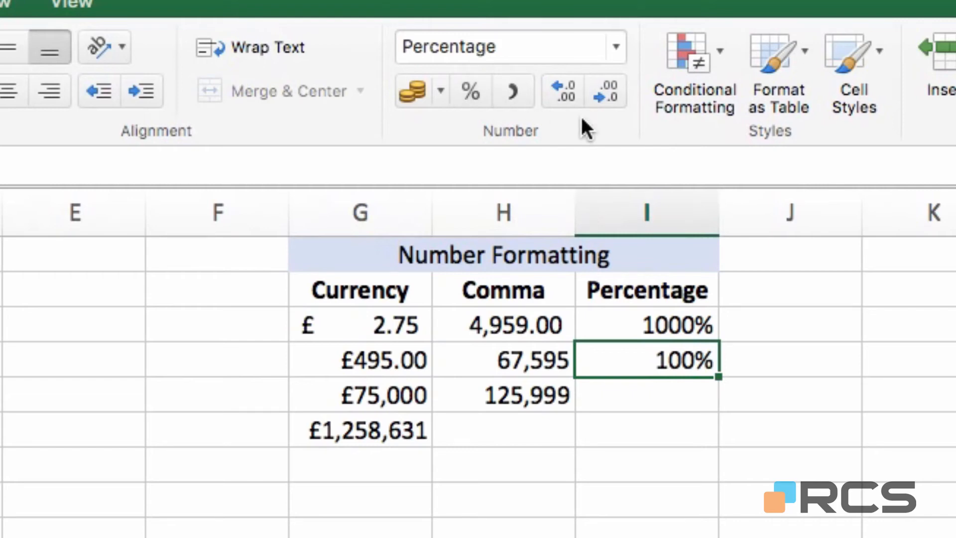
# Enter .25 in cell I5 of the Percentage column and apply the percent style to it.
pyautogui.click(669, 399)
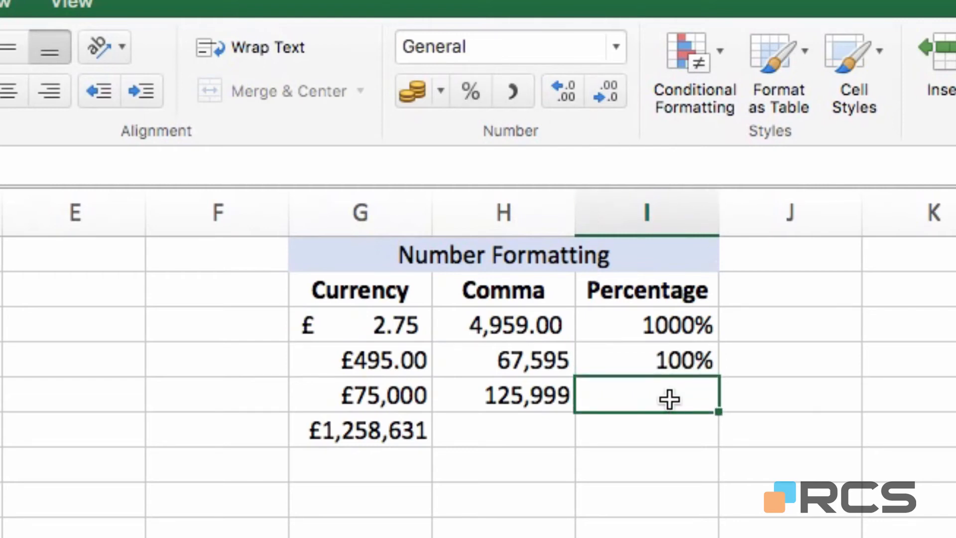
pyautogui.write('.25')
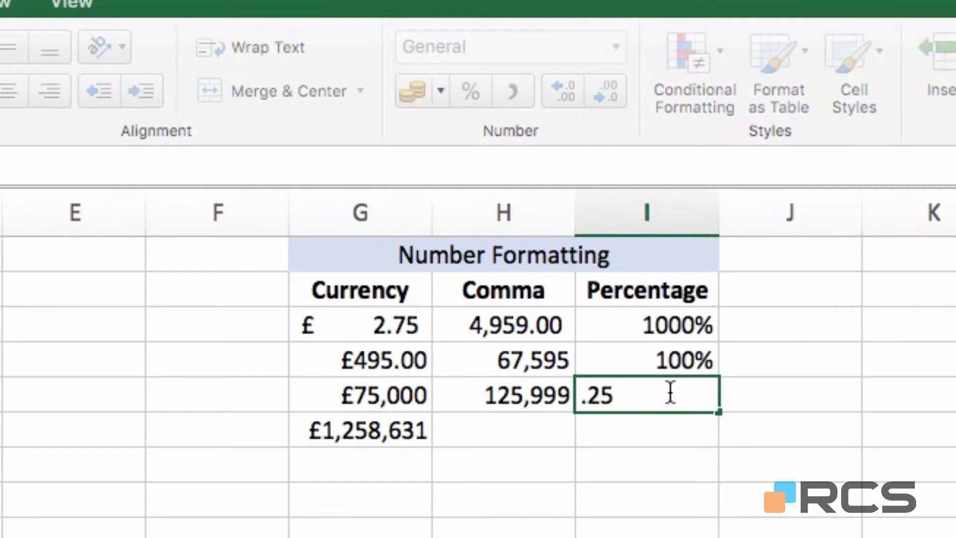
pyautogui.press('Return')
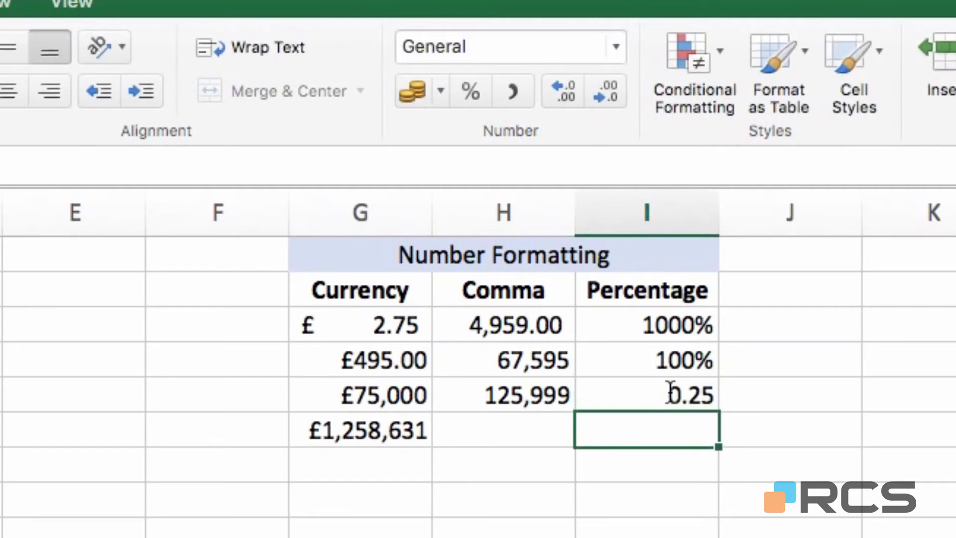
pyautogui.click(670, 393)
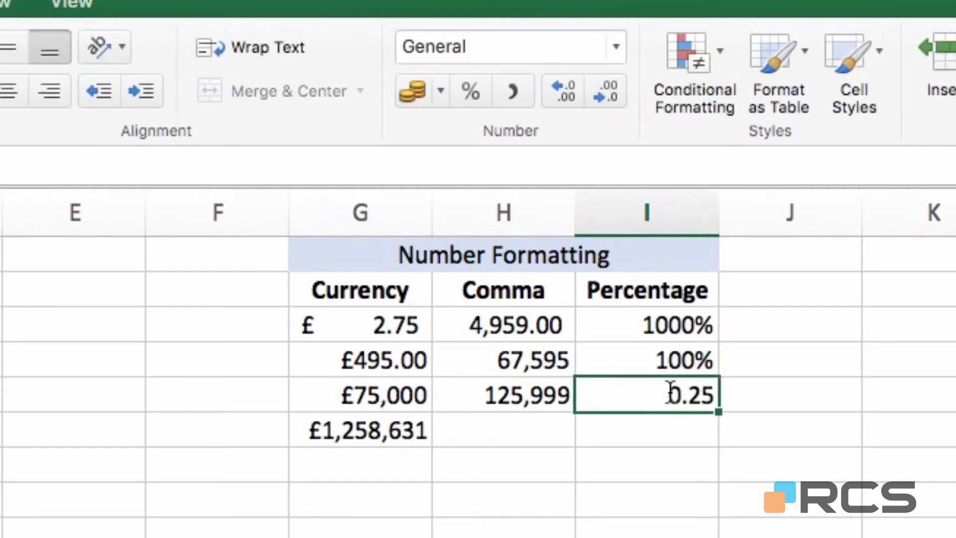
pyautogui.click(470, 92)
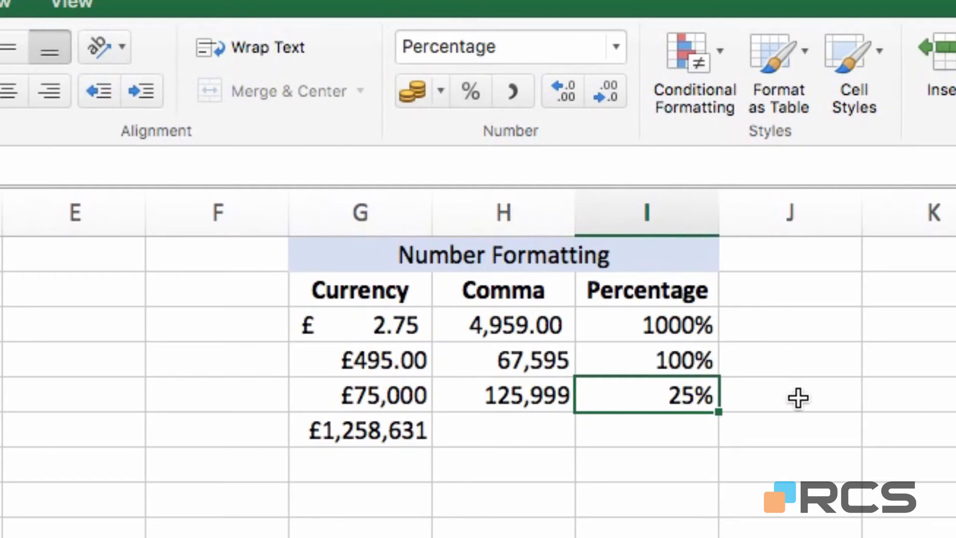
# Apply the percent style to the empty cell I6 and enter 50 in it.
pyautogui.click(672, 432)
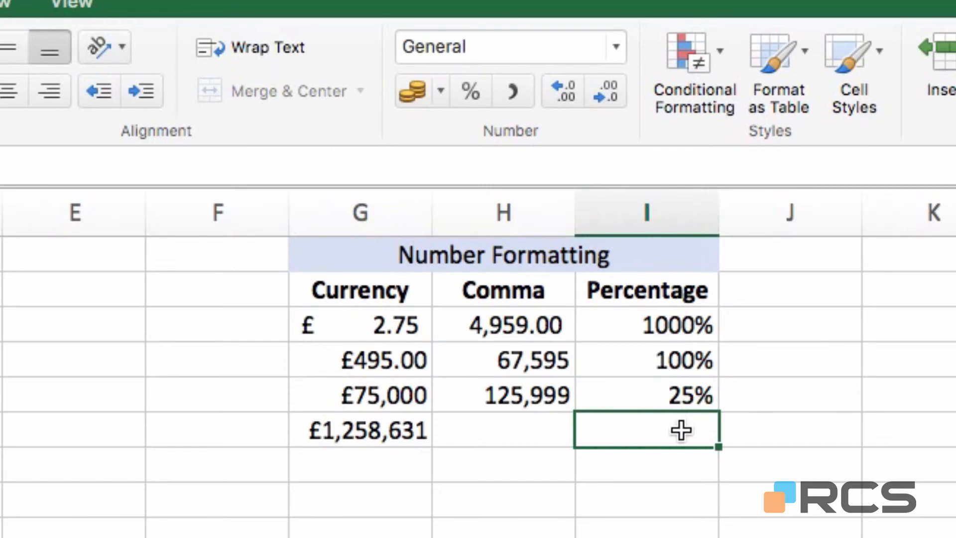
pyautogui.click(470, 95)
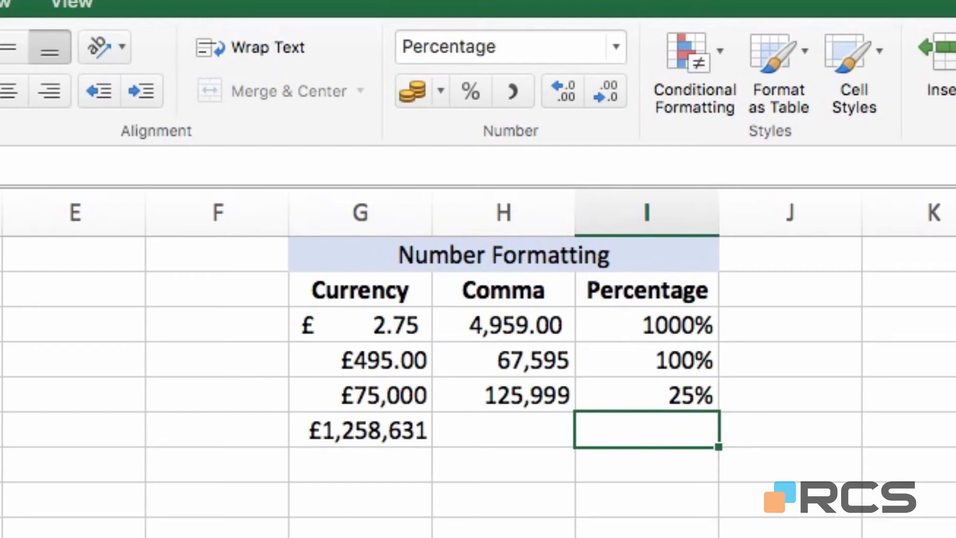
pyautogui.write('50')
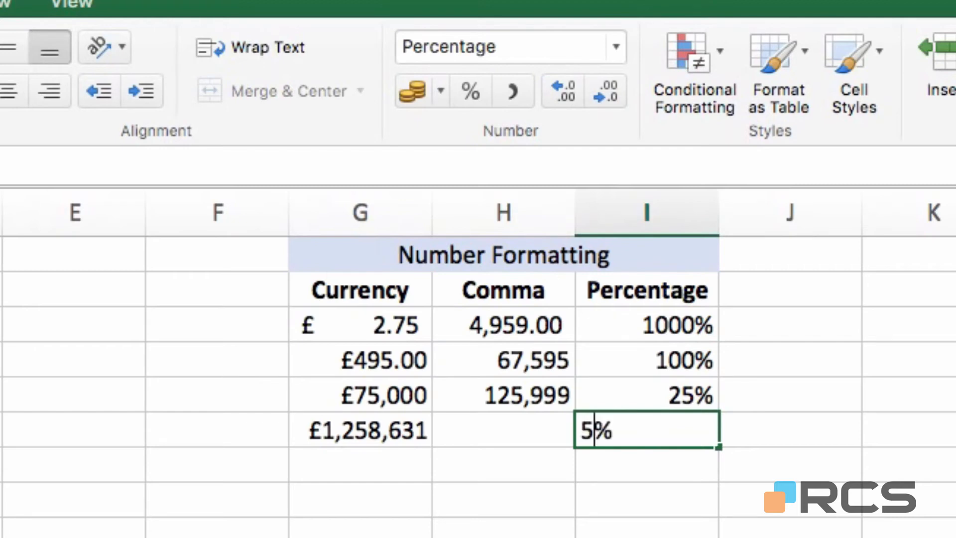
pyautogui.press('Return')
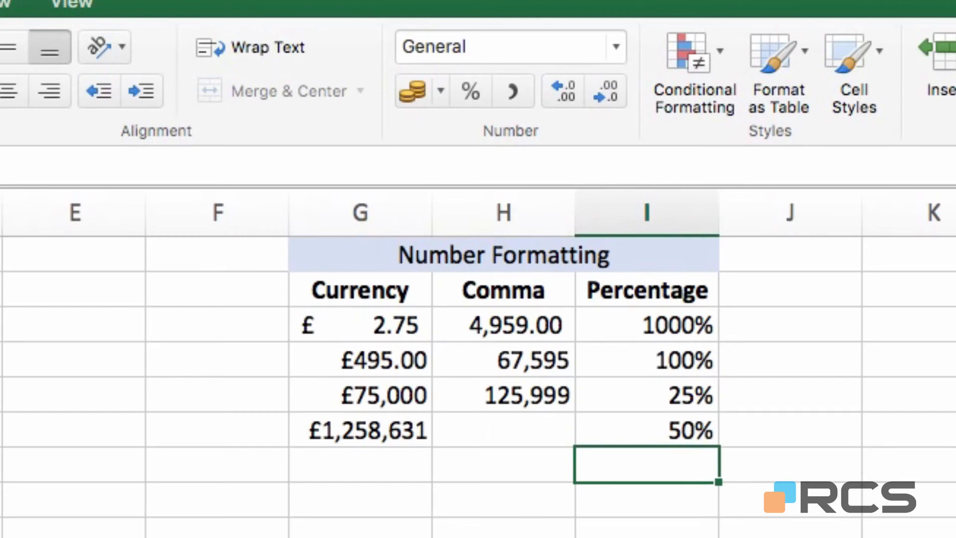
# Replace the value in the already percent-formatted cell I5 with 10.
pyautogui.press('Up')
pyautogui.press('Up')
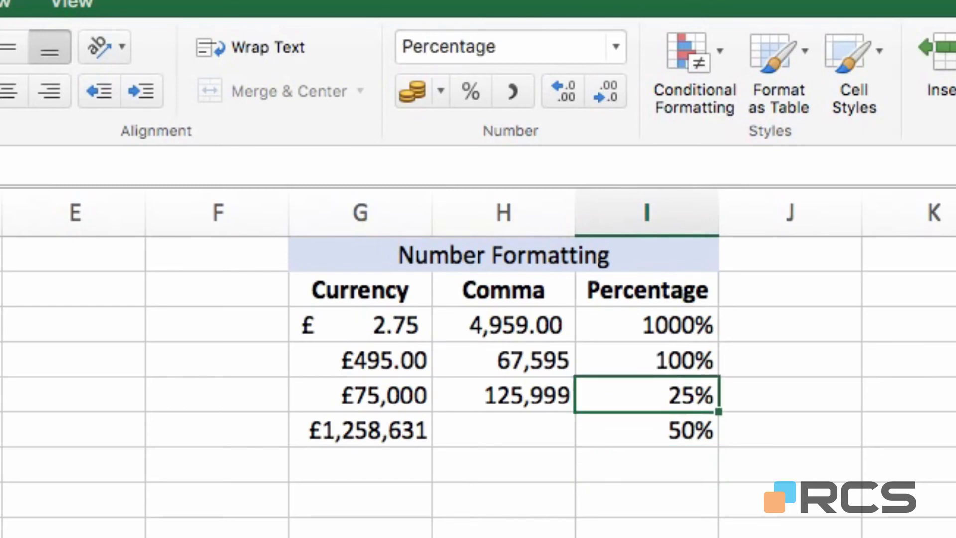
pyautogui.write('10')
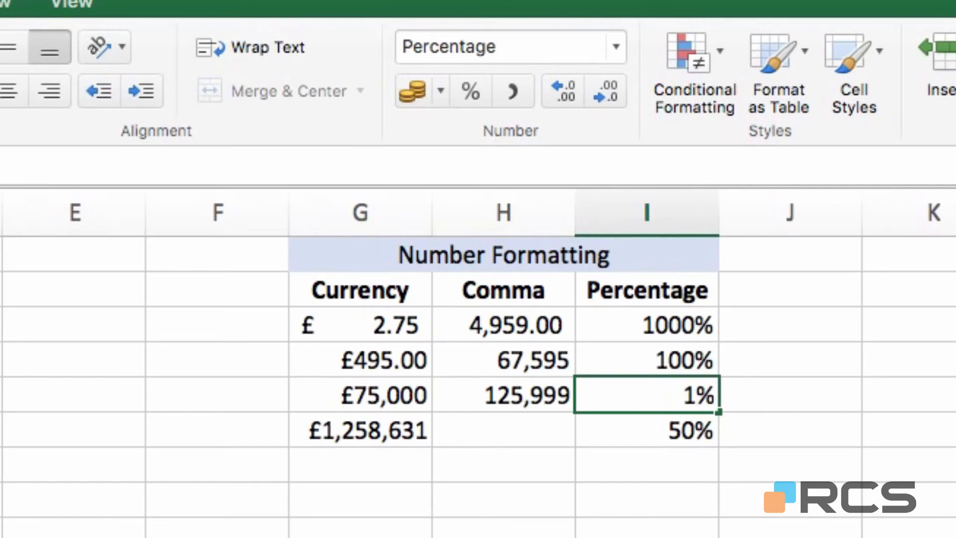
pyautogui.press('Return')
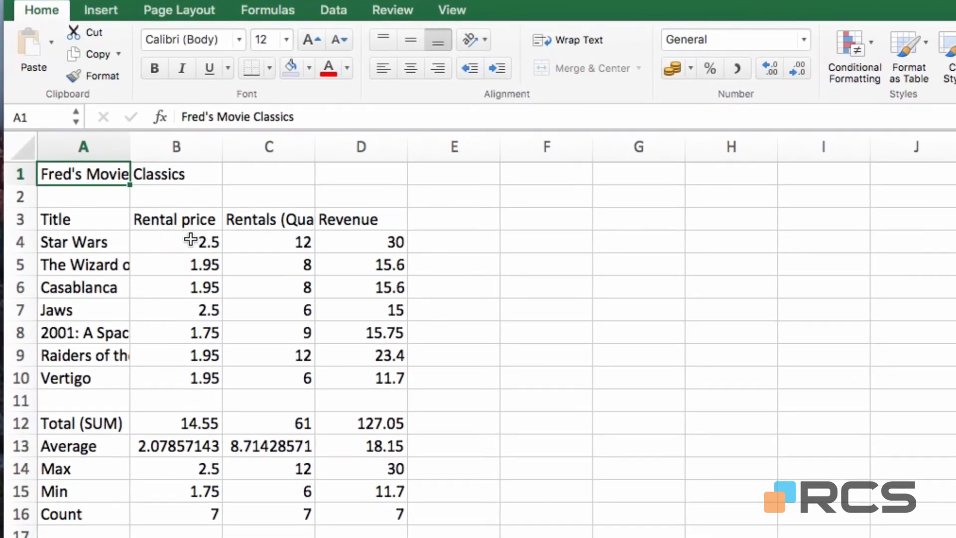
# Format the rental prices in B4:B10 and their summary values in B12:B15 as Accounting with 2 decimal places and the £ symbol.
pyautogui.moveTo(191, 240); pyautogui.dragTo(181, 379)
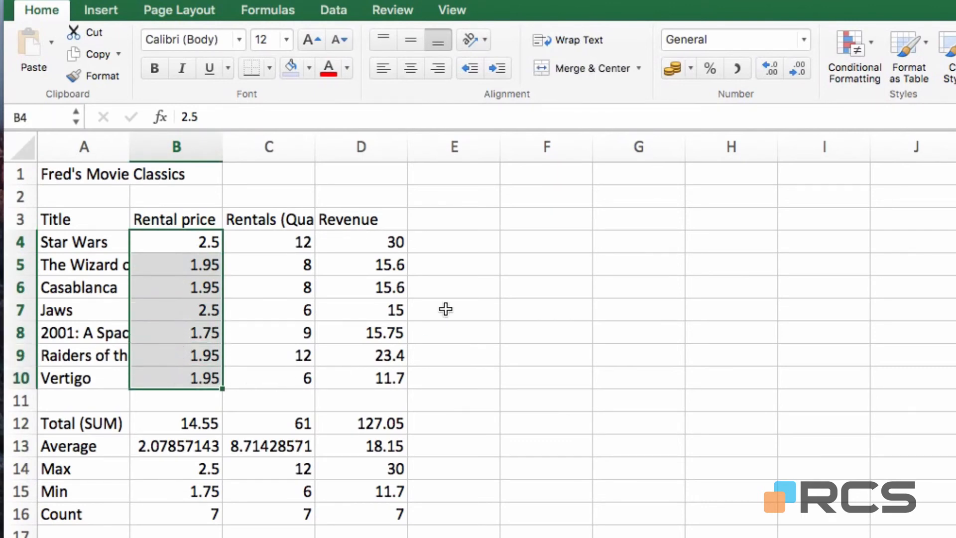
pyautogui.click(678, 69)
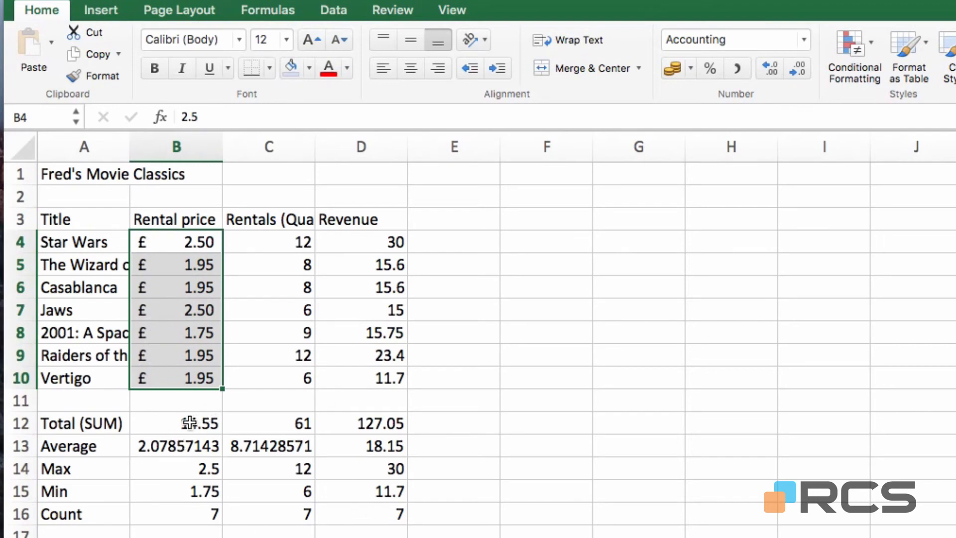
pyautogui.moveTo(190, 422); pyautogui.dragTo(189, 488)
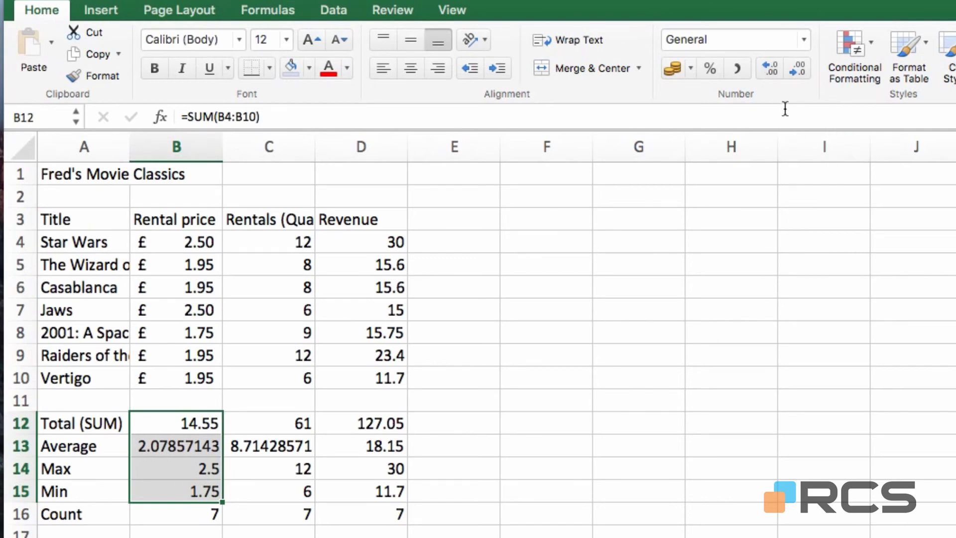
pyautogui.click(802, 41)
pyautogui.click(802, 41)
pyautogui.click(802, 40)
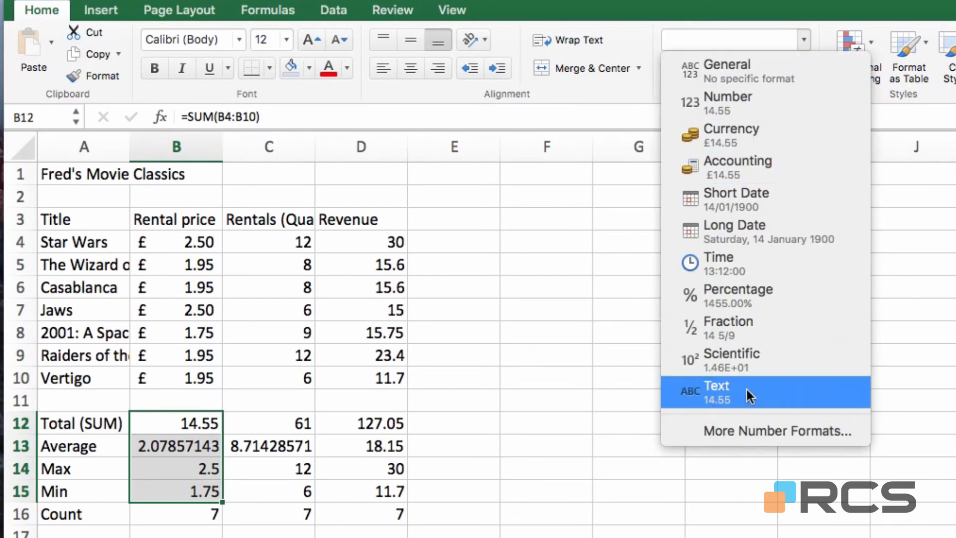
pyautogui.click(740, 428)
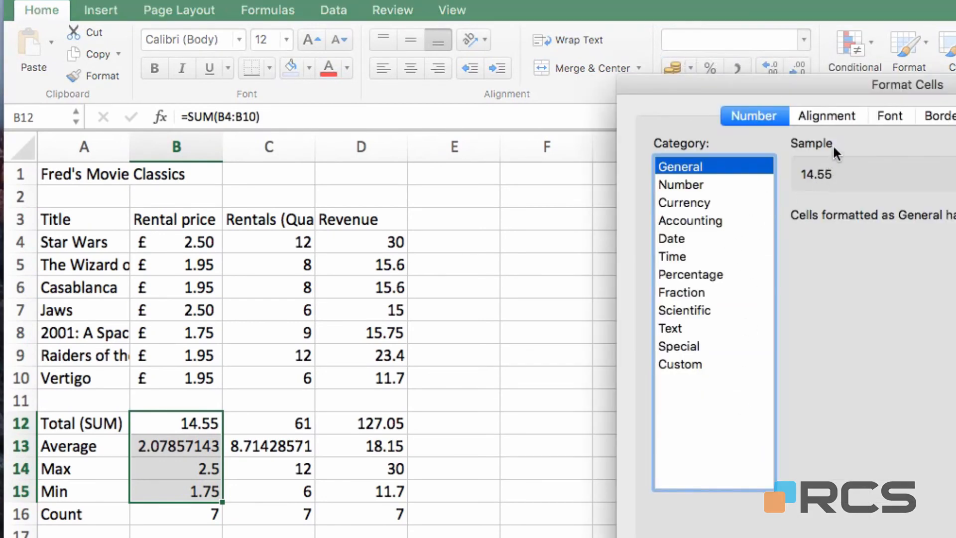
pyautogui.moveTo(855, 85); pyautogui.dragTo(677, 133)
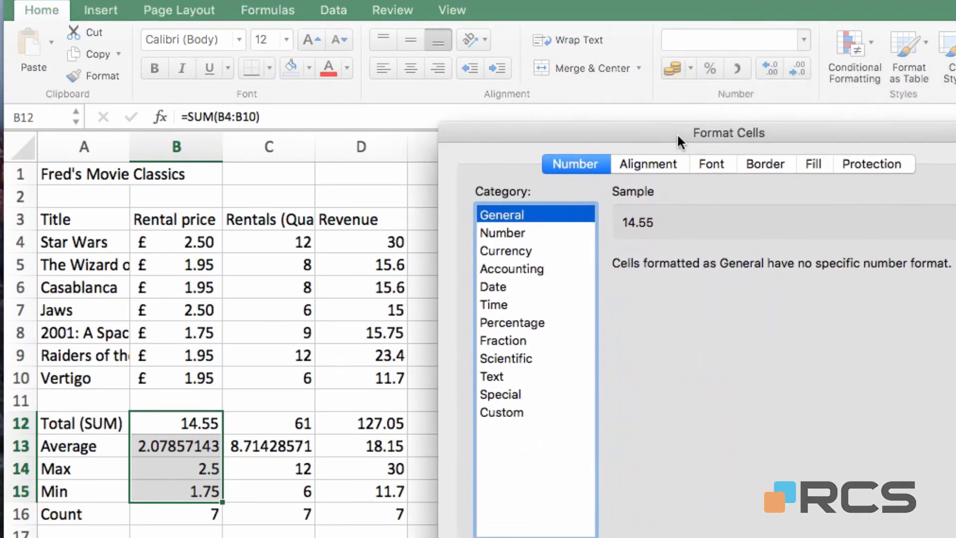
pyautogui.click(525, 267)
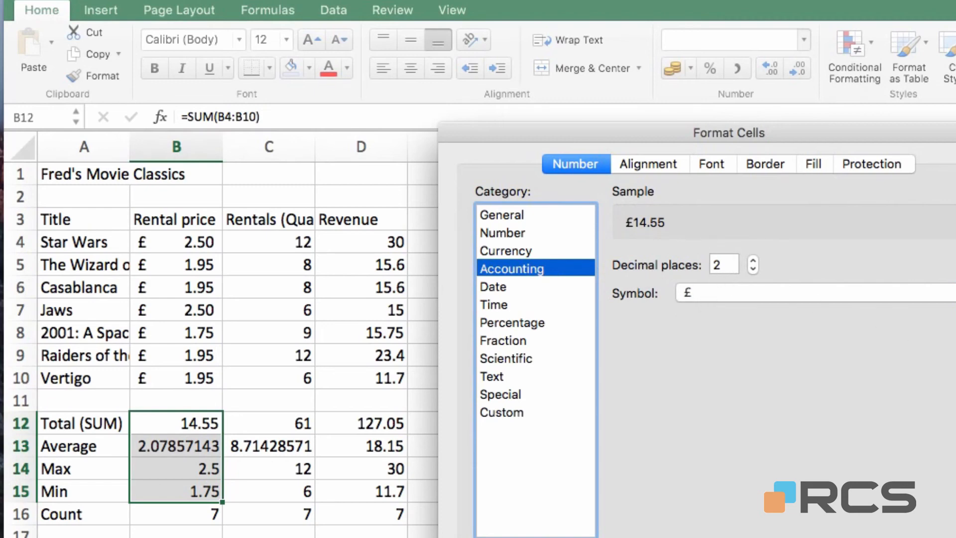
pyautogui.press('Return')
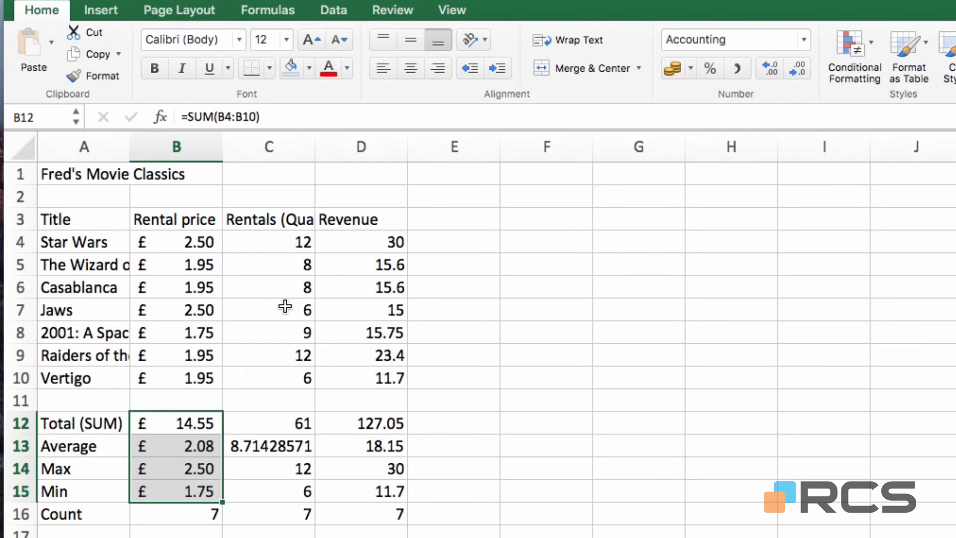
# Copy the formatting of cell B4 onto the Revenue cells D4:D10 and D12:D15 with the Format Painter kept active, turning it off when done.
pyautogui.click(196, 241)
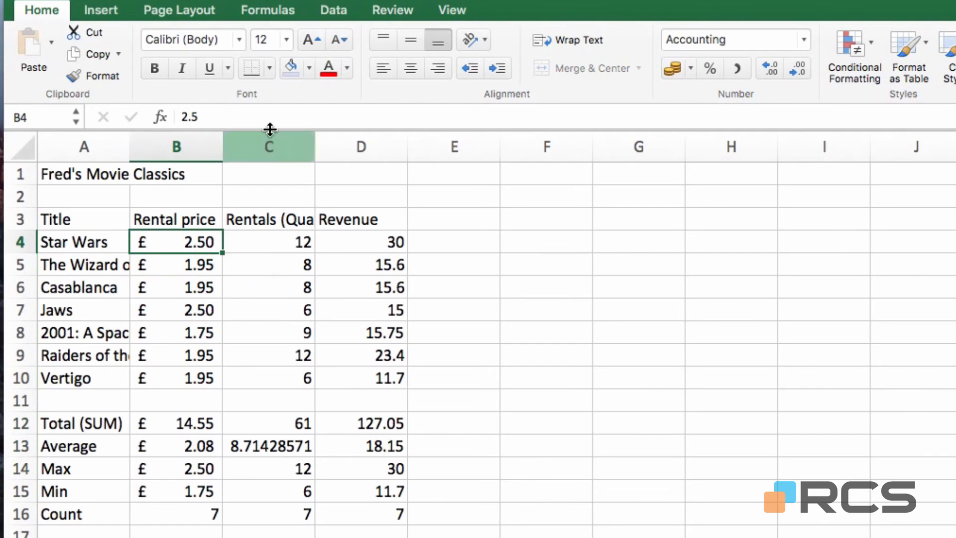
pyautogui.click(96, 79)
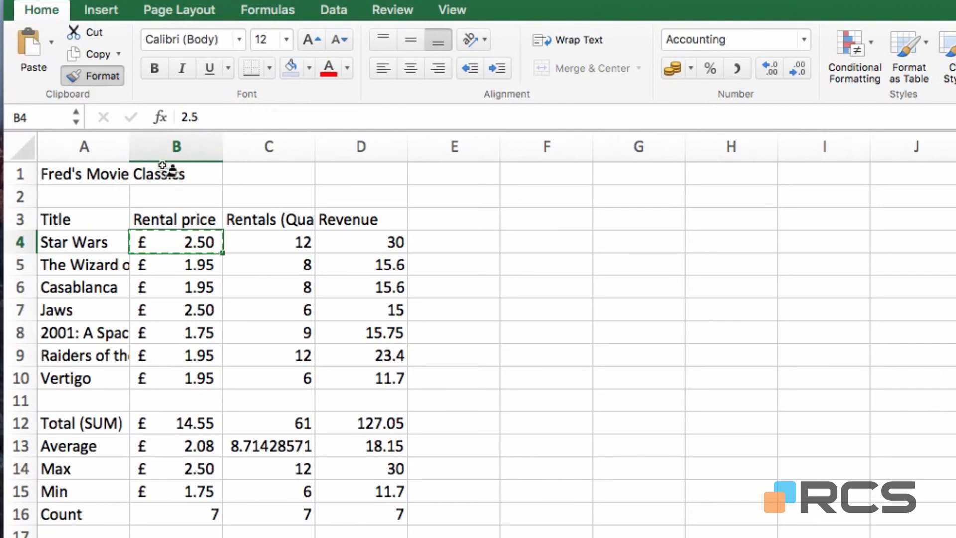
pyautogui.click(377, 242)
pyautogui.moveTo(378, 242); pyautogui.dragTo(375, 375)
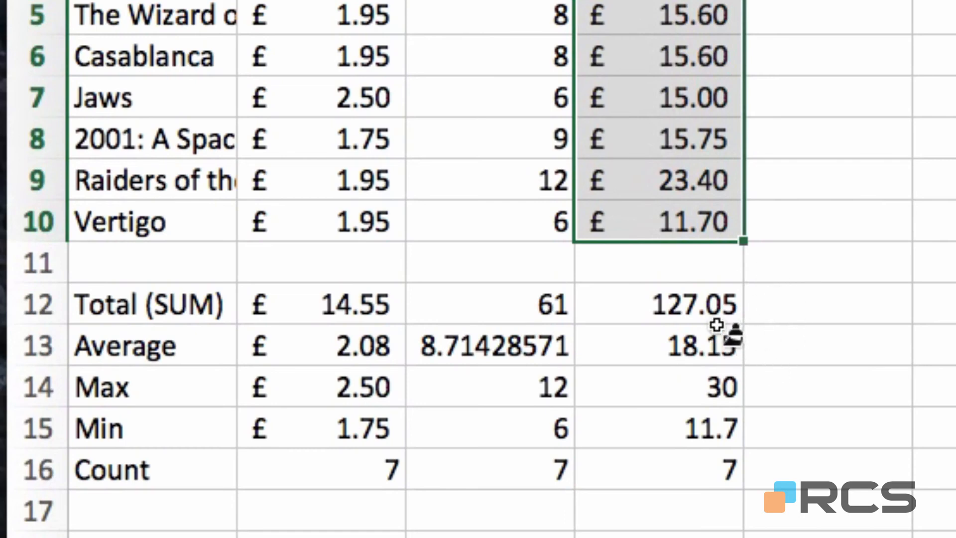
pyautogui.moveTo(701, 297)
pyautogui.mouseDown()
pyautogui.moveTo(688, 311)
pyautogui.moveTo(693, 410)
pyautogui.mouseUp()
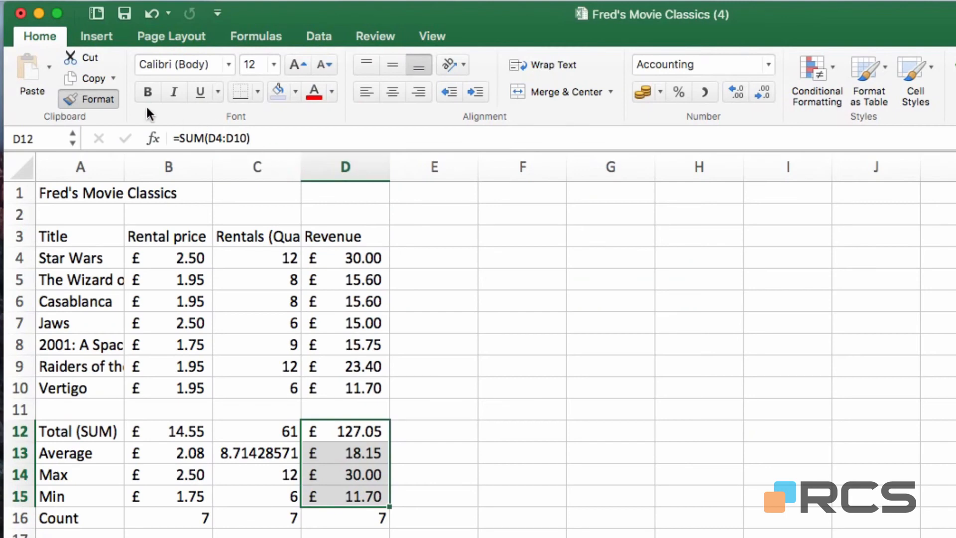
pyautogui.click(88, 97)
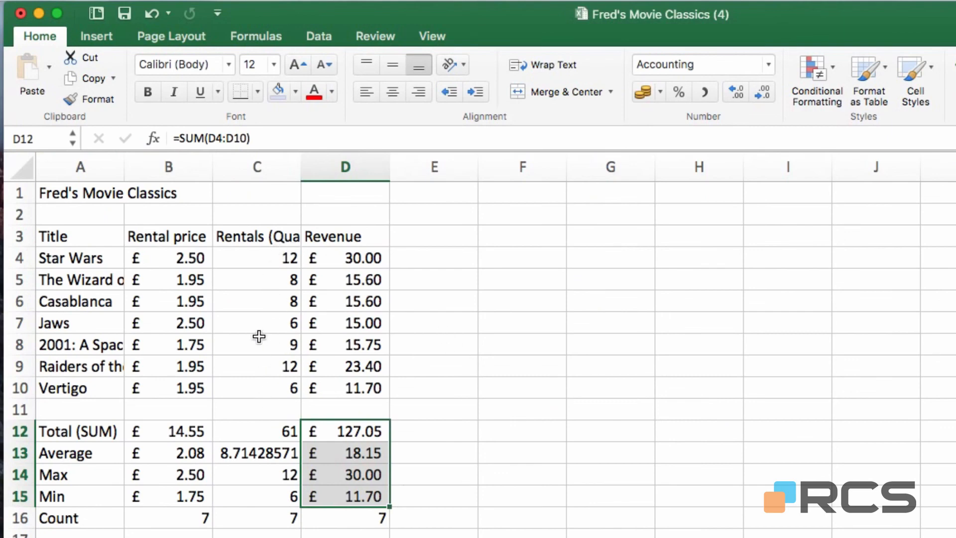
# Reduce the decimals of the average rentals cell C13 to three places and increase them back to six.
pyautogui.click(238, 455)
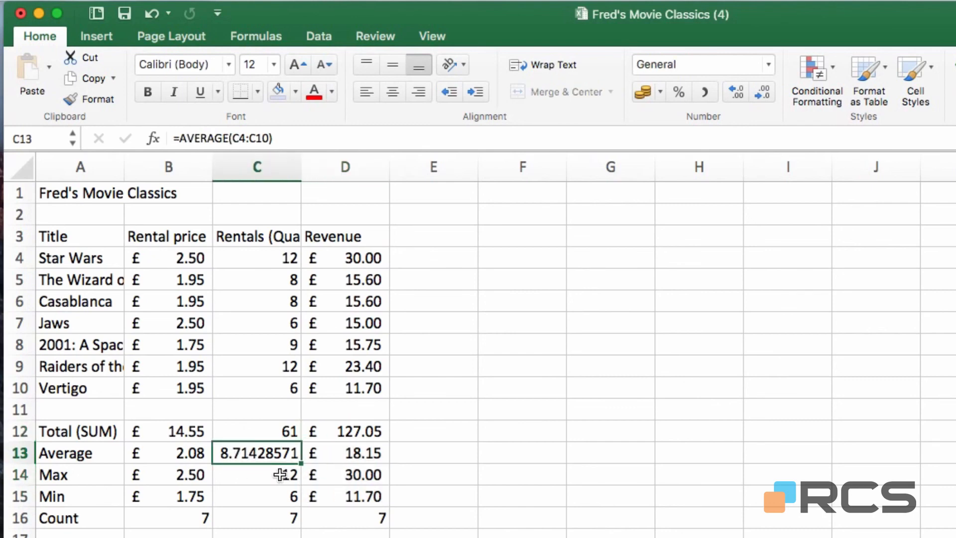
pyautogui.press('super+z')
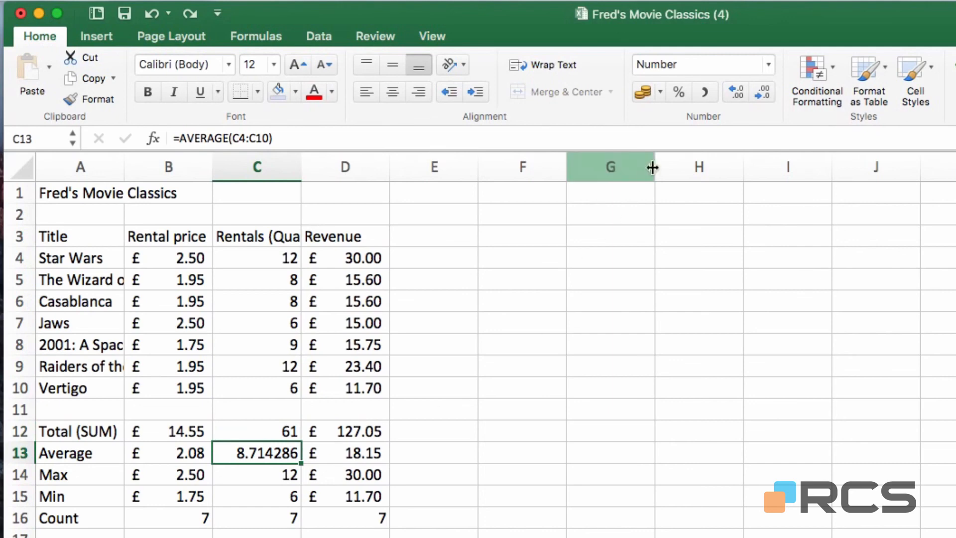
pyautogui.click(760, 90)
pyautogui.click(760, 90)
pyautogui.click(760, 91)
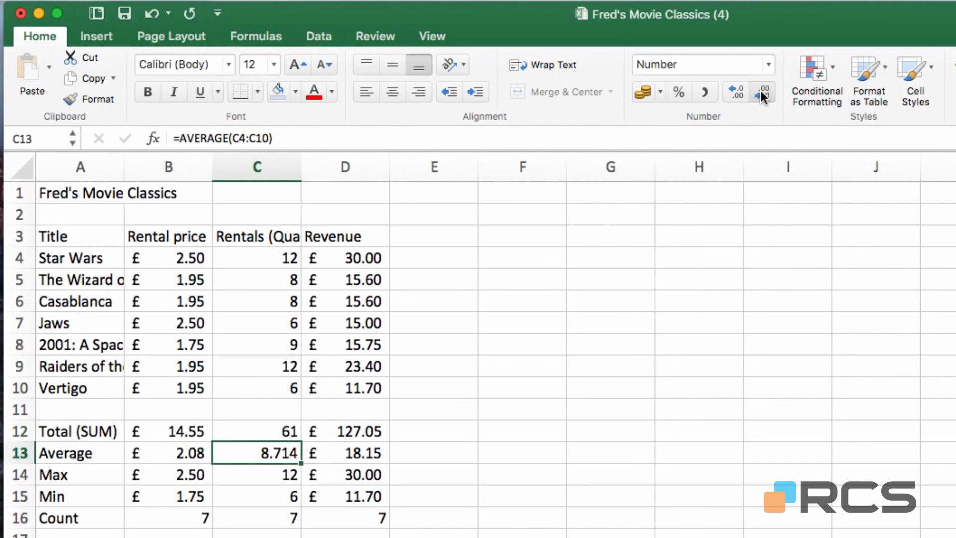
pyautogui.click(737, 89)
pyautogui.click(738, 88)
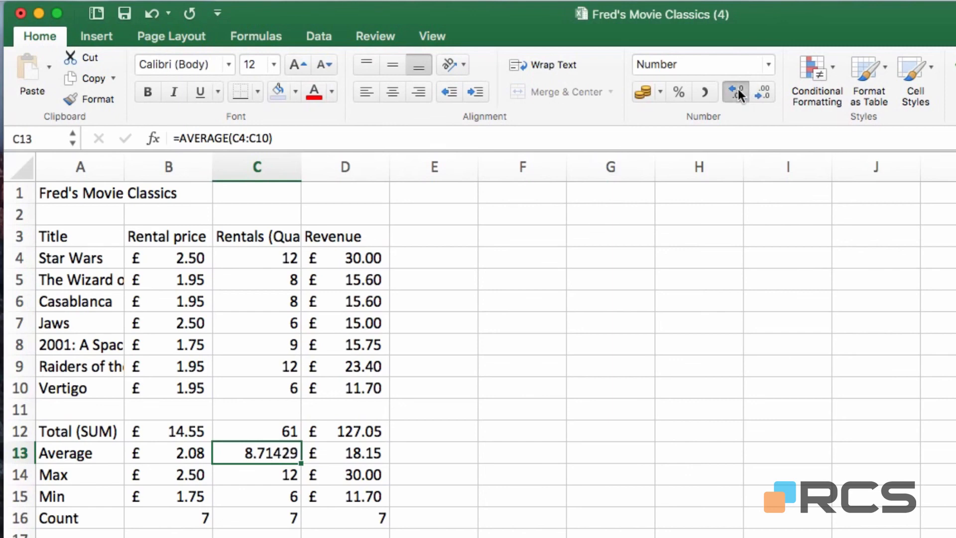
pyautogui.click(737, 89)
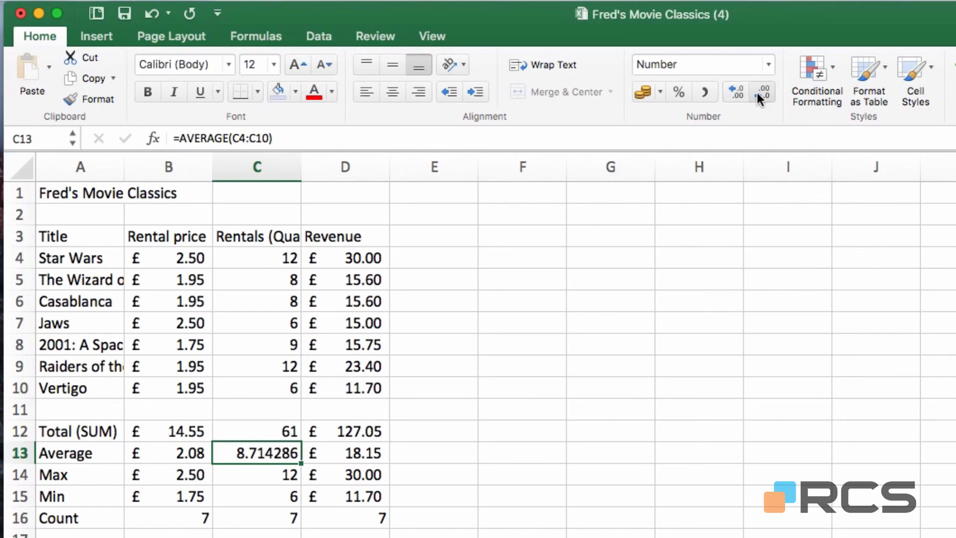
# Set the Number format of the average rentals cell C13 to 2 decimal places.
pyautogui.click(768, 65)
pyautogui.click(768, 65)
pyautogui.click(769, 65)
pyautogui.click(736, 432)
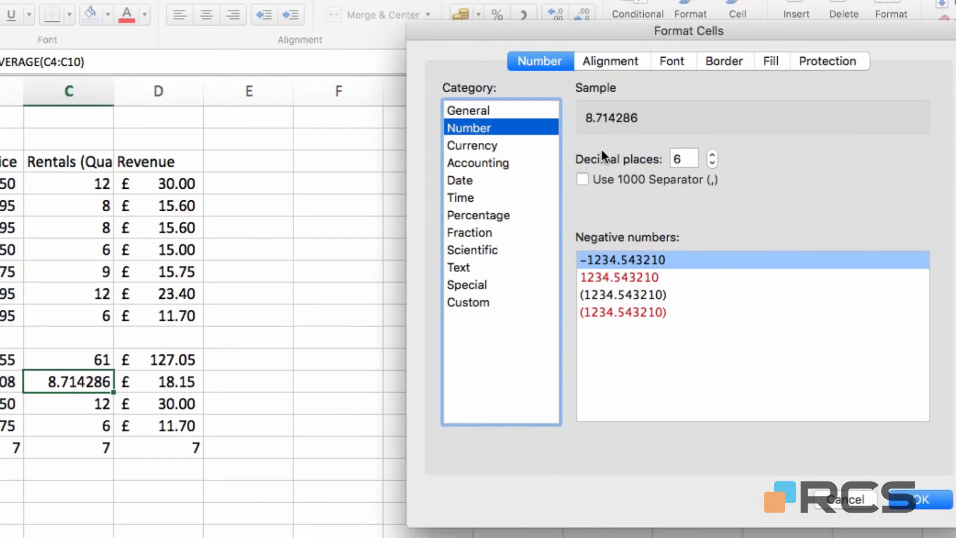
pyautogui.doubleClick(691, 160)
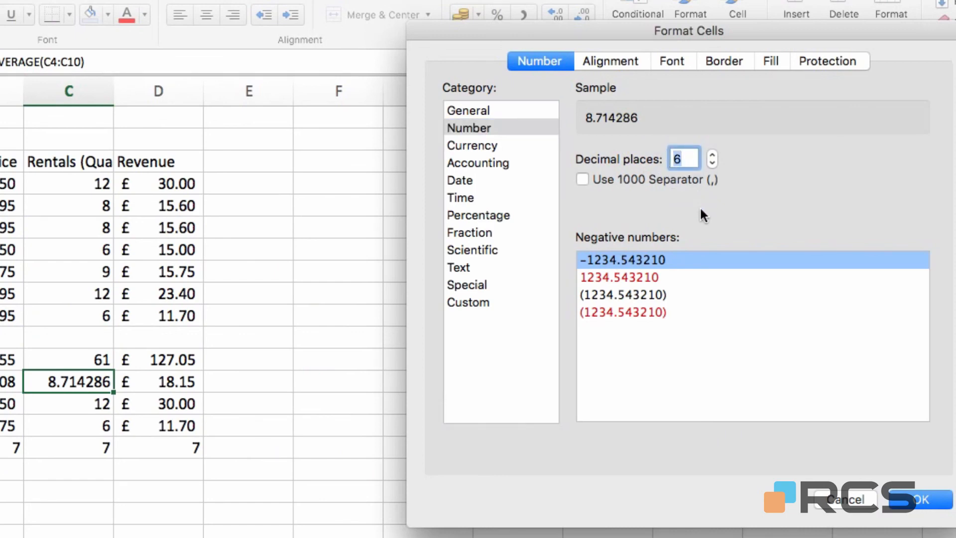
pyautogui.write('2')
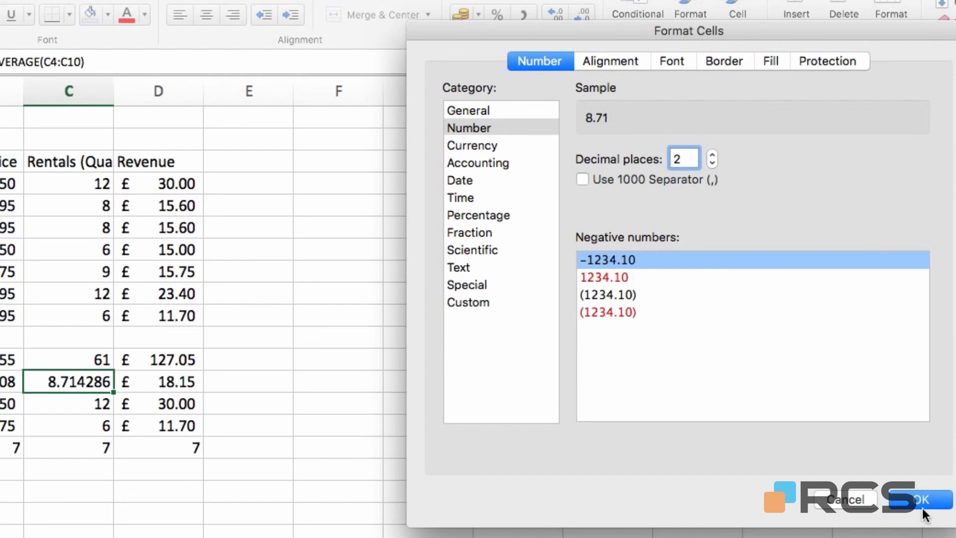